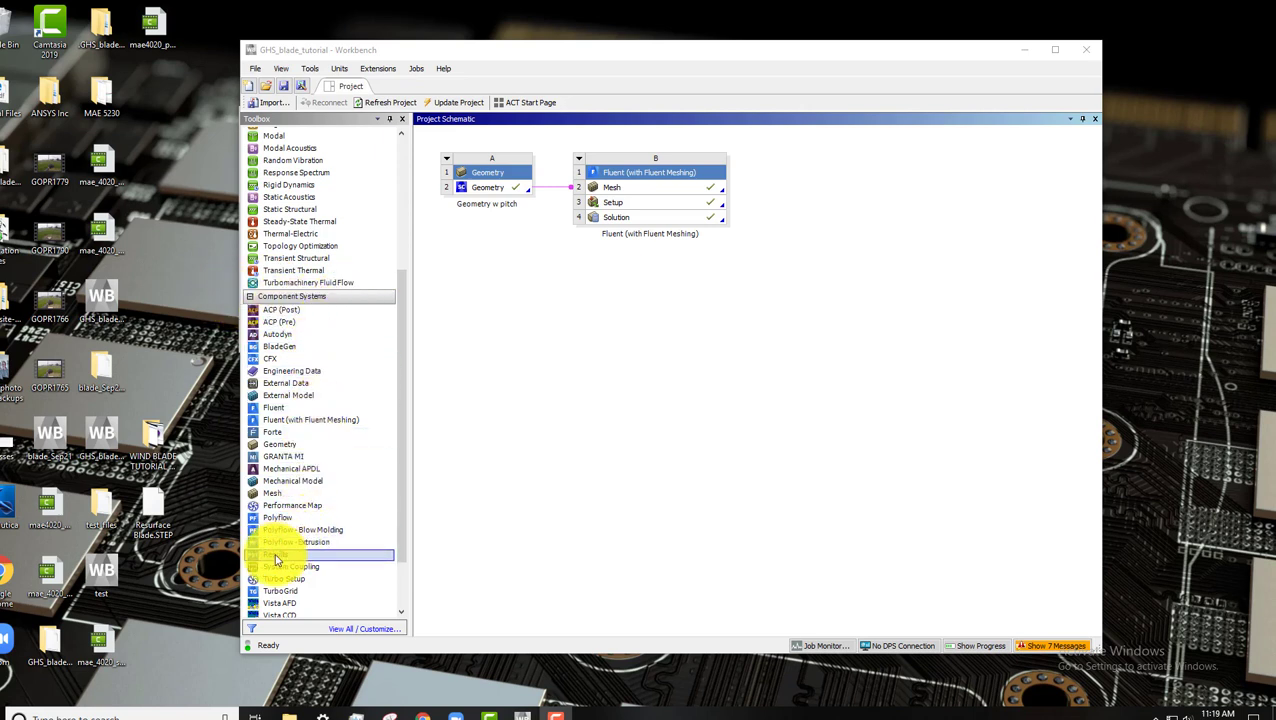
Add a Results system linked to the Fluent solution and open it in CFD-Post.
drag(278, 560, 790, 194)
click(645, 219)
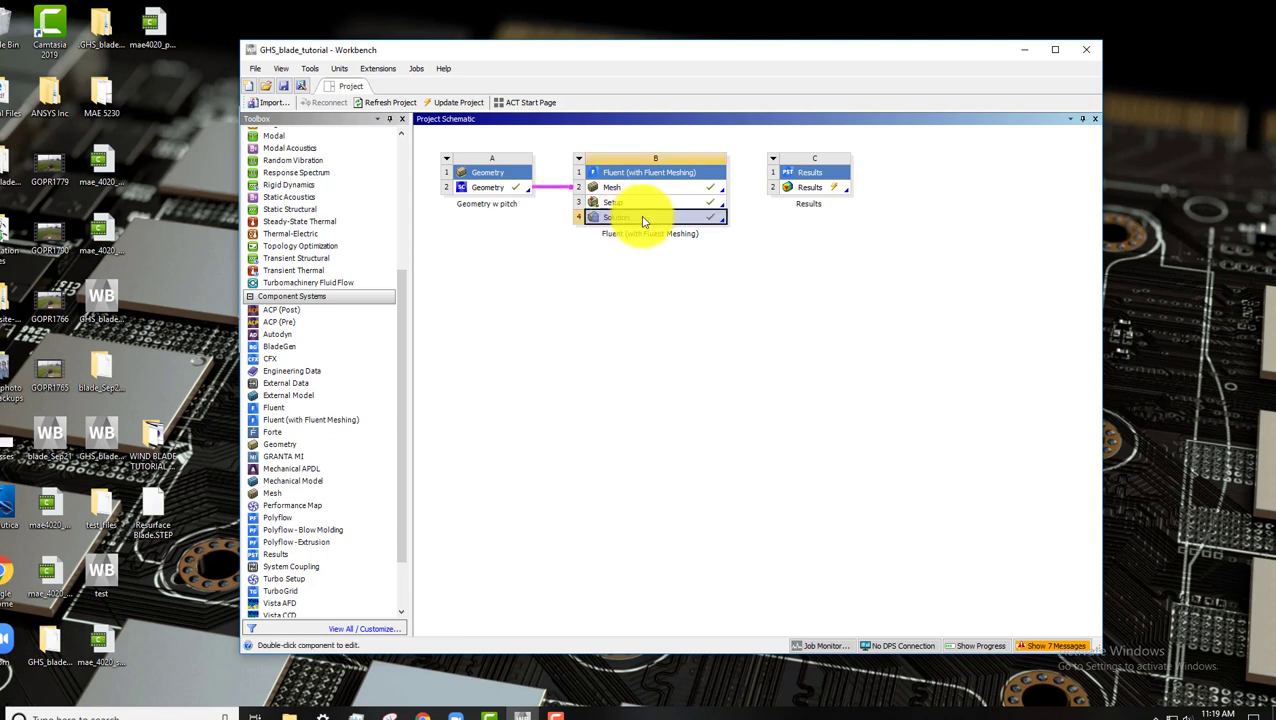
drag(645, 220, 806, 192)
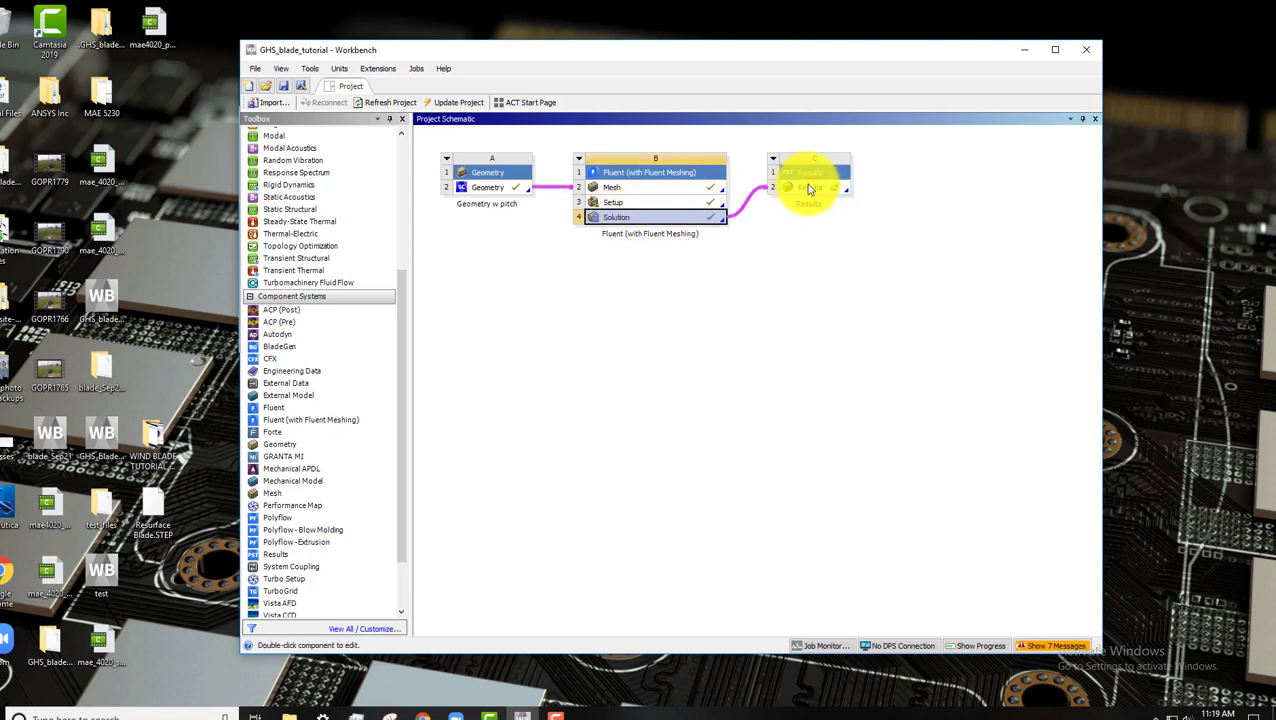
double_click(817, 191)
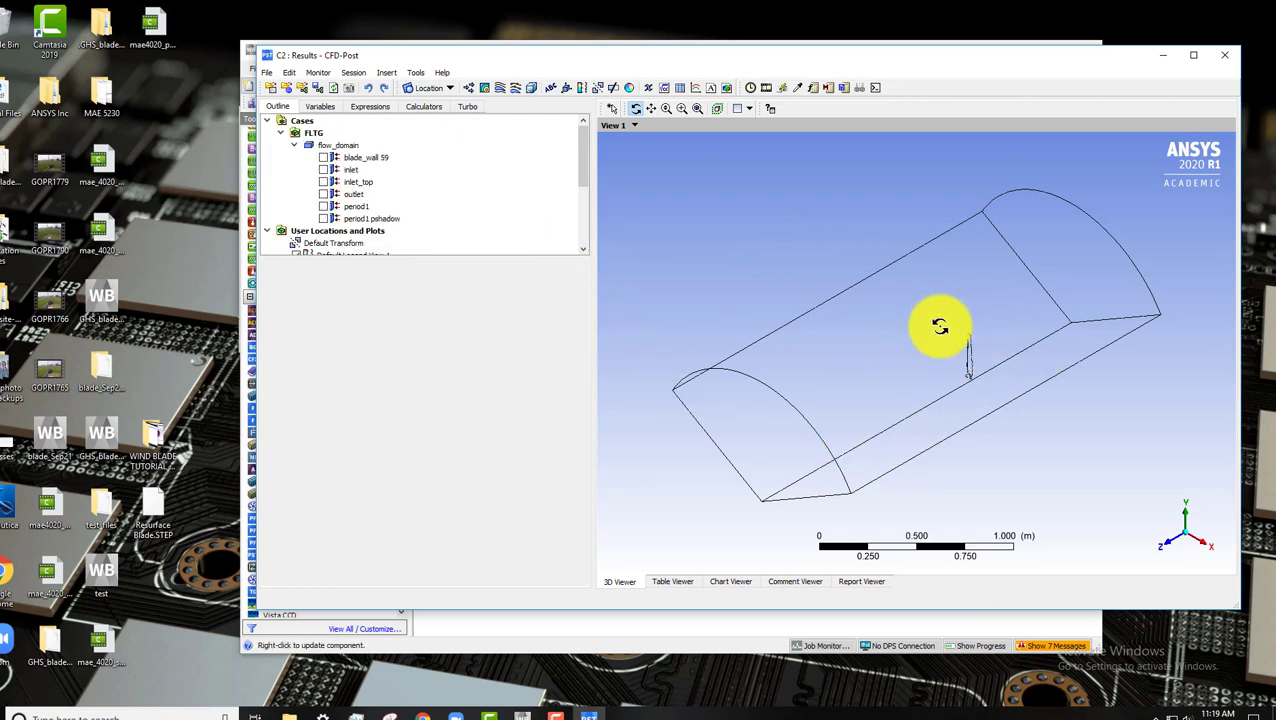
Insert a contour named pressure 1 of Pressure on blade_wall 59 with 100 contours and apply it.
click(484, 90)
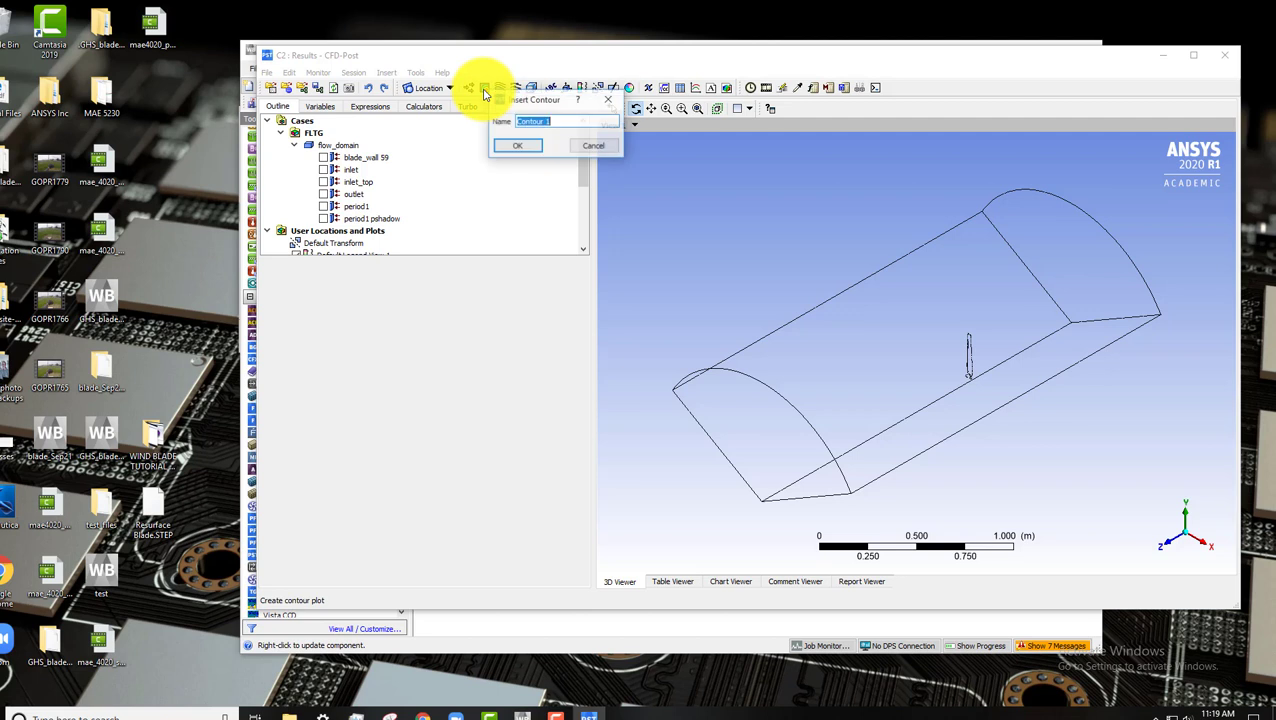
click(533, 147)
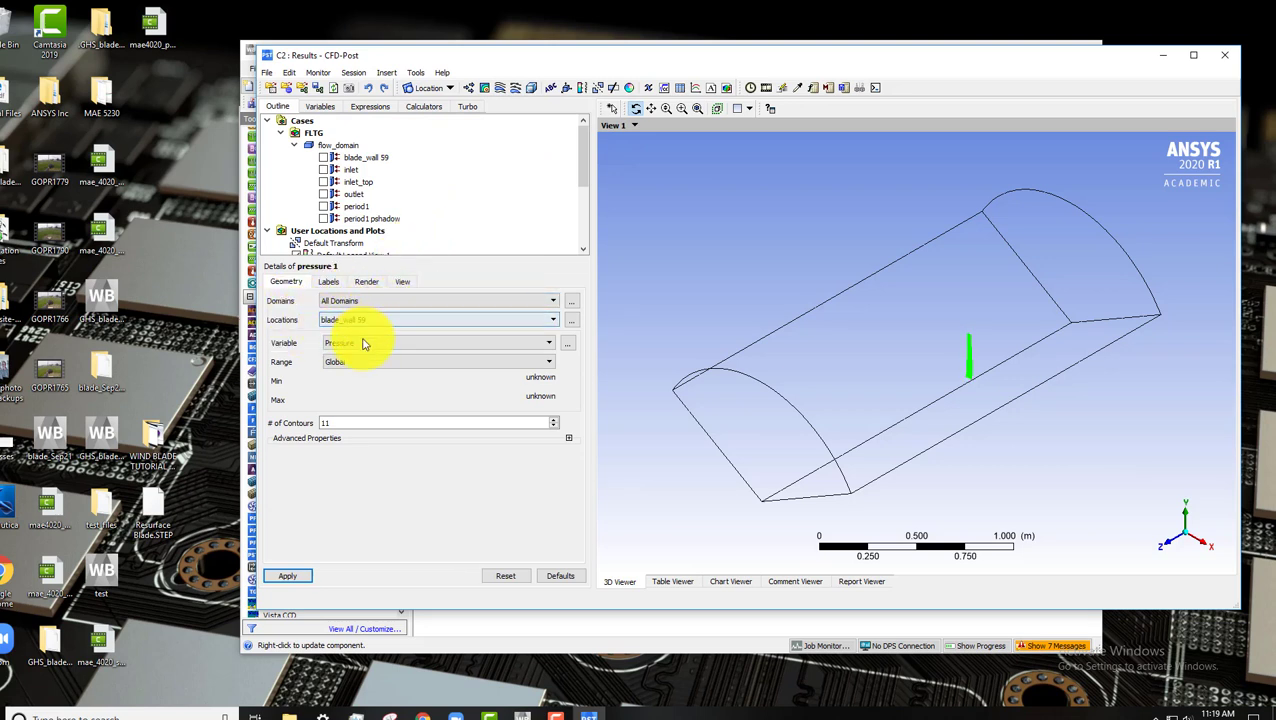
double_click(366, 423)
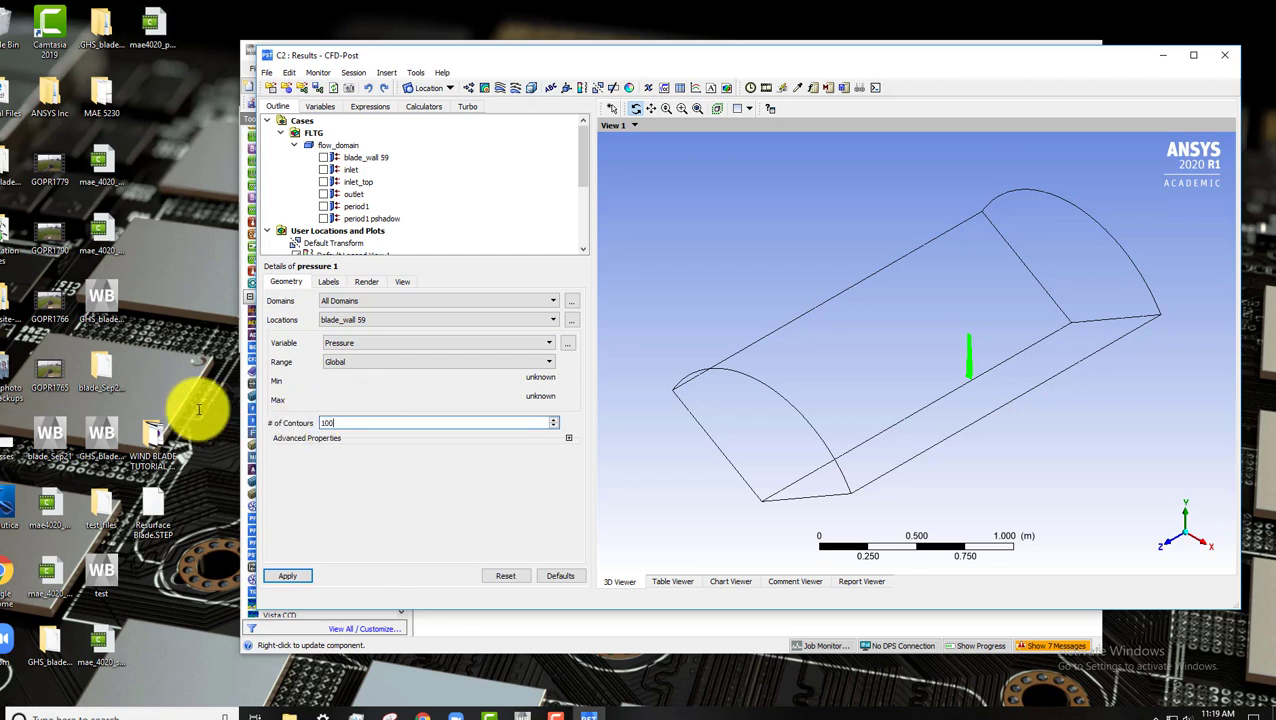
click(288, 577)
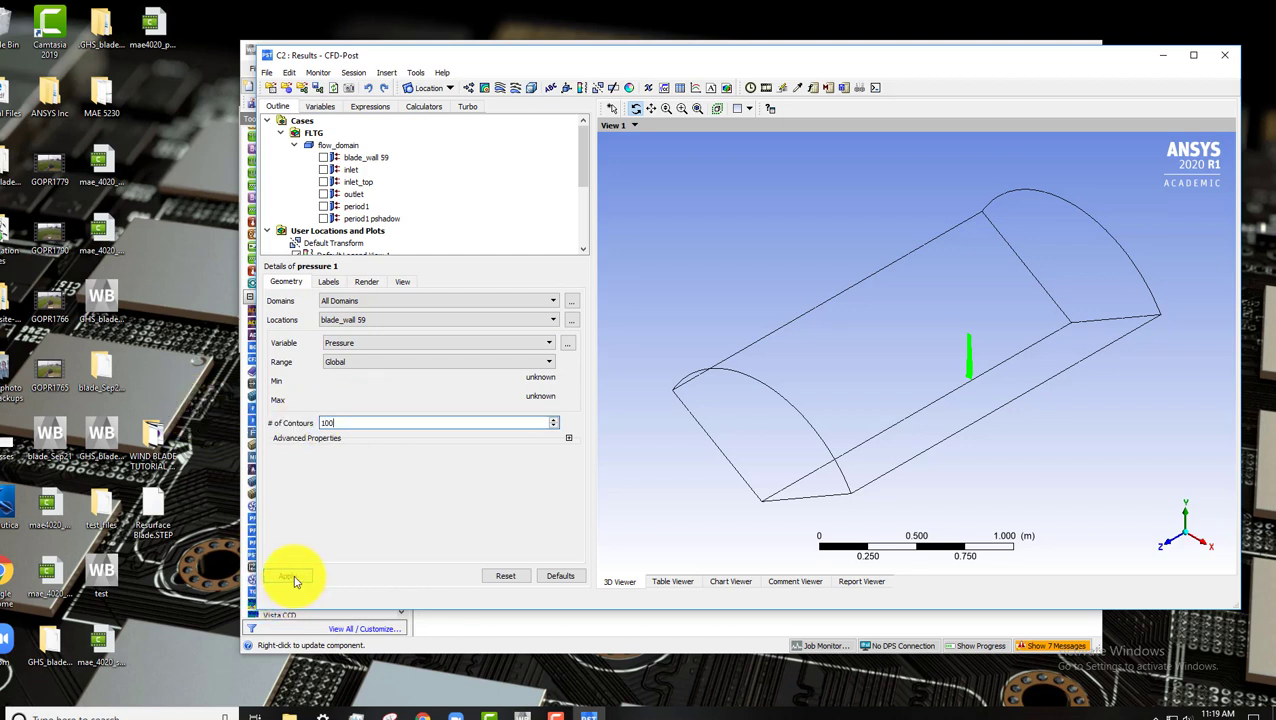
click(374, 283)
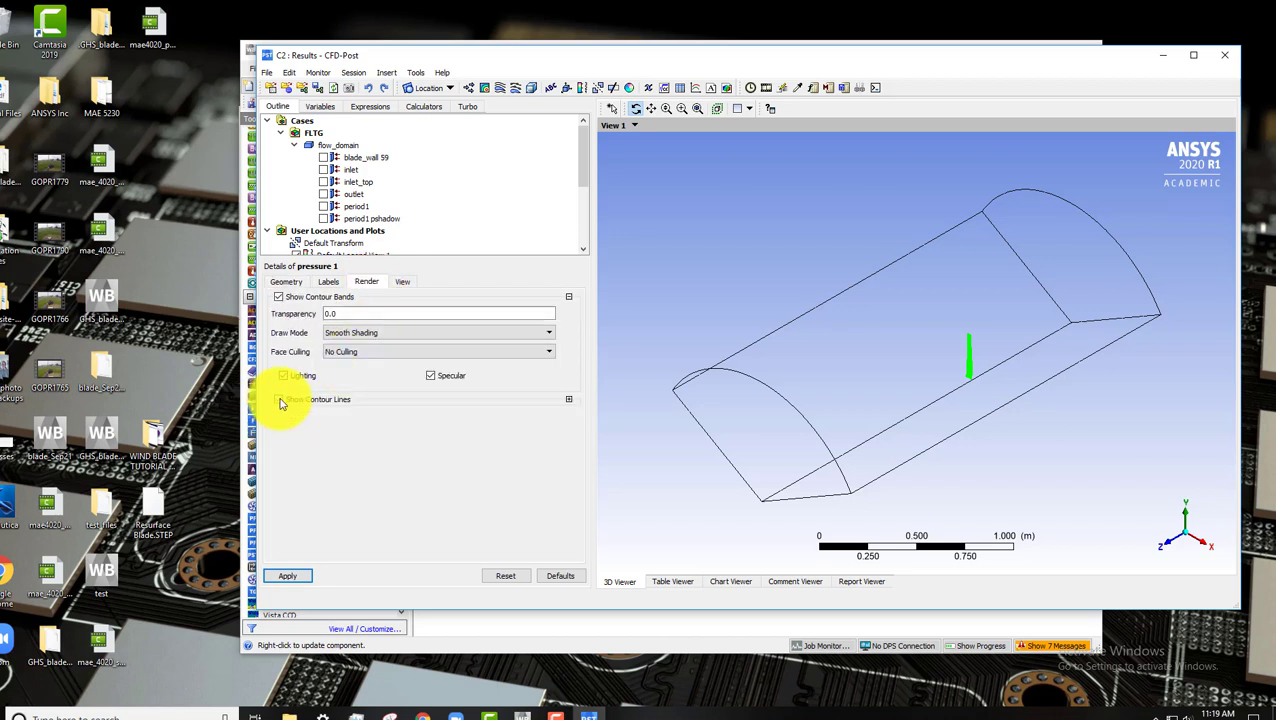
click(303, 574)
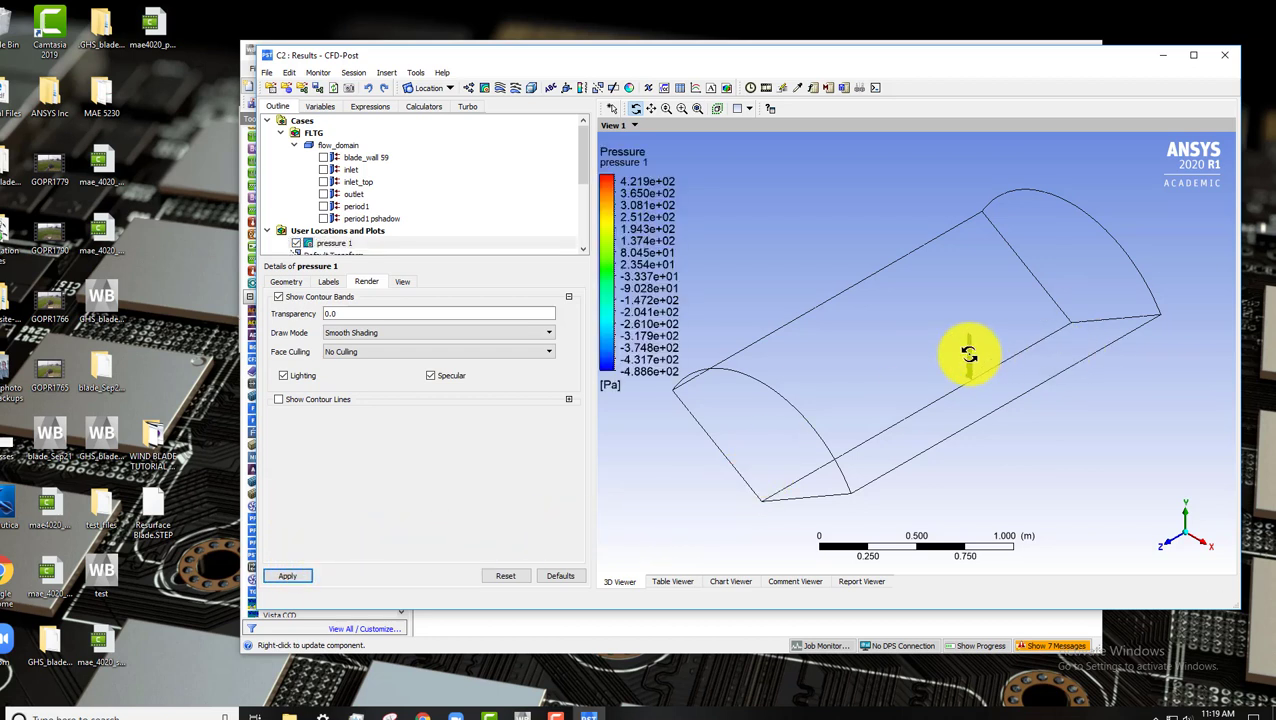
Rotate and zoom around the blade to inspect its pressure contour, then return to the isometric view.
drag(968, 354, 964, 346)
right_drag(941, 305, 1002, 407)
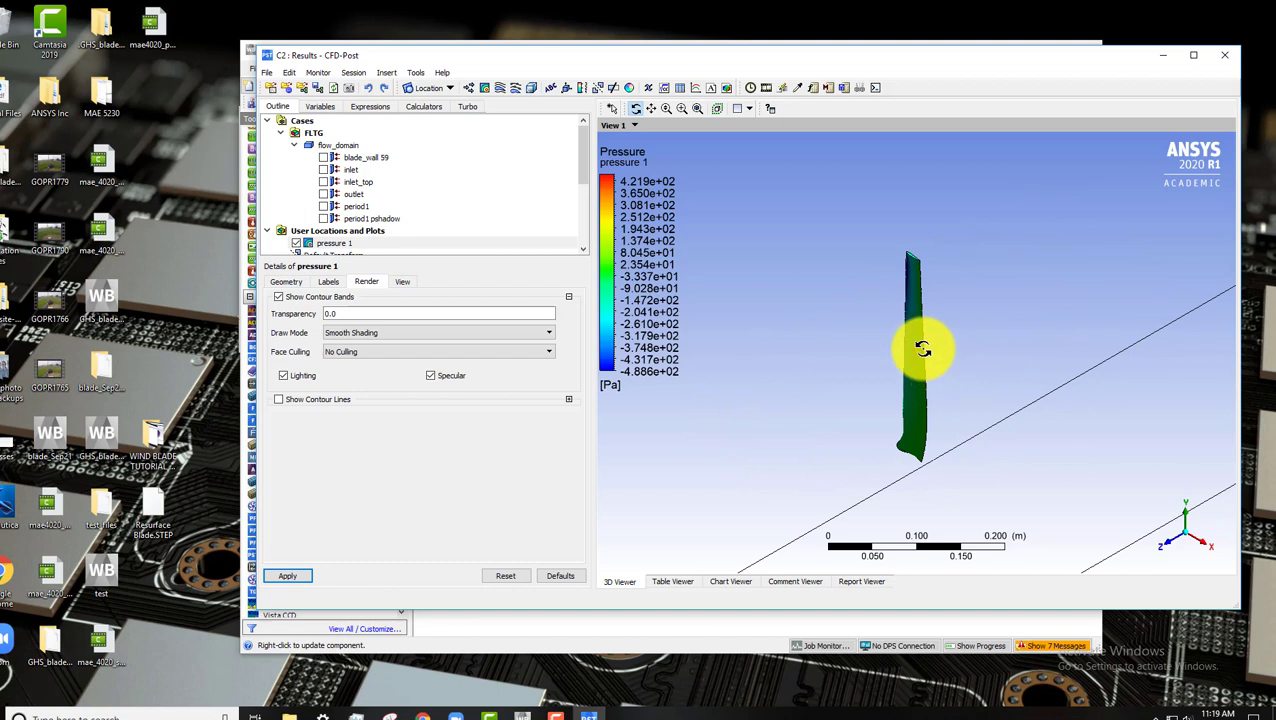
scroll(906, 361, up, 5)
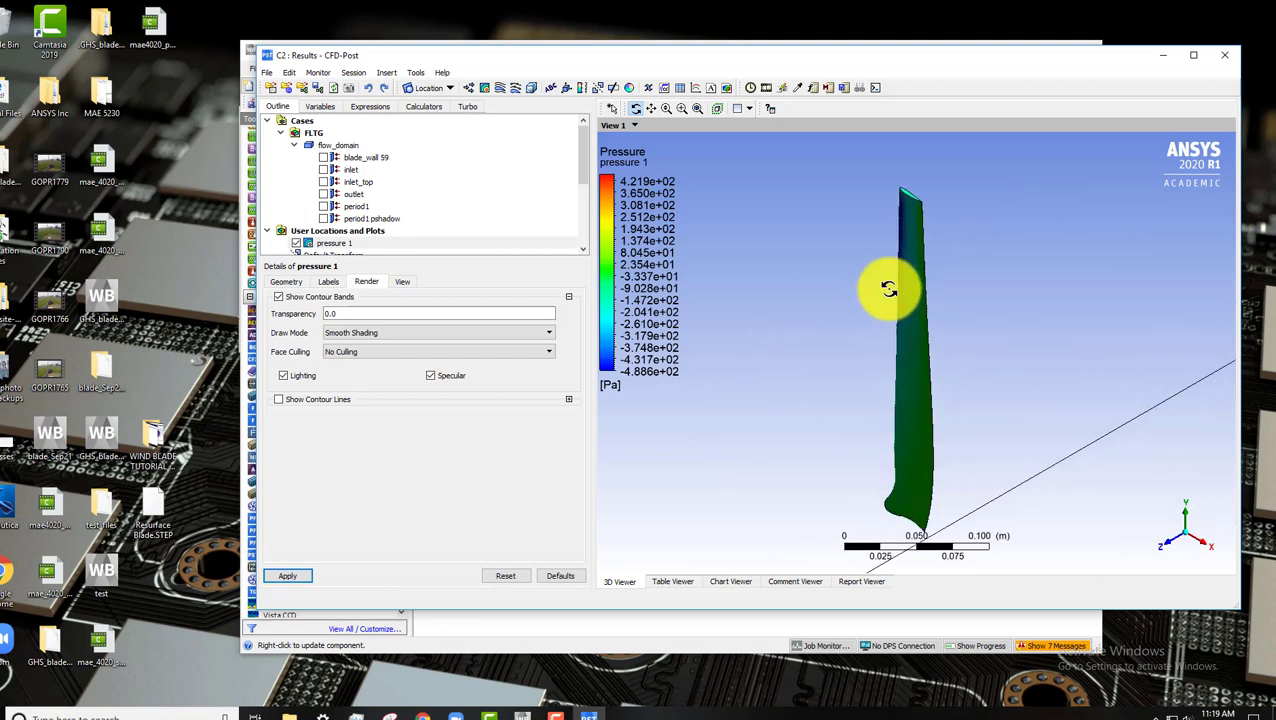
drag(888, 289, 735, 353)
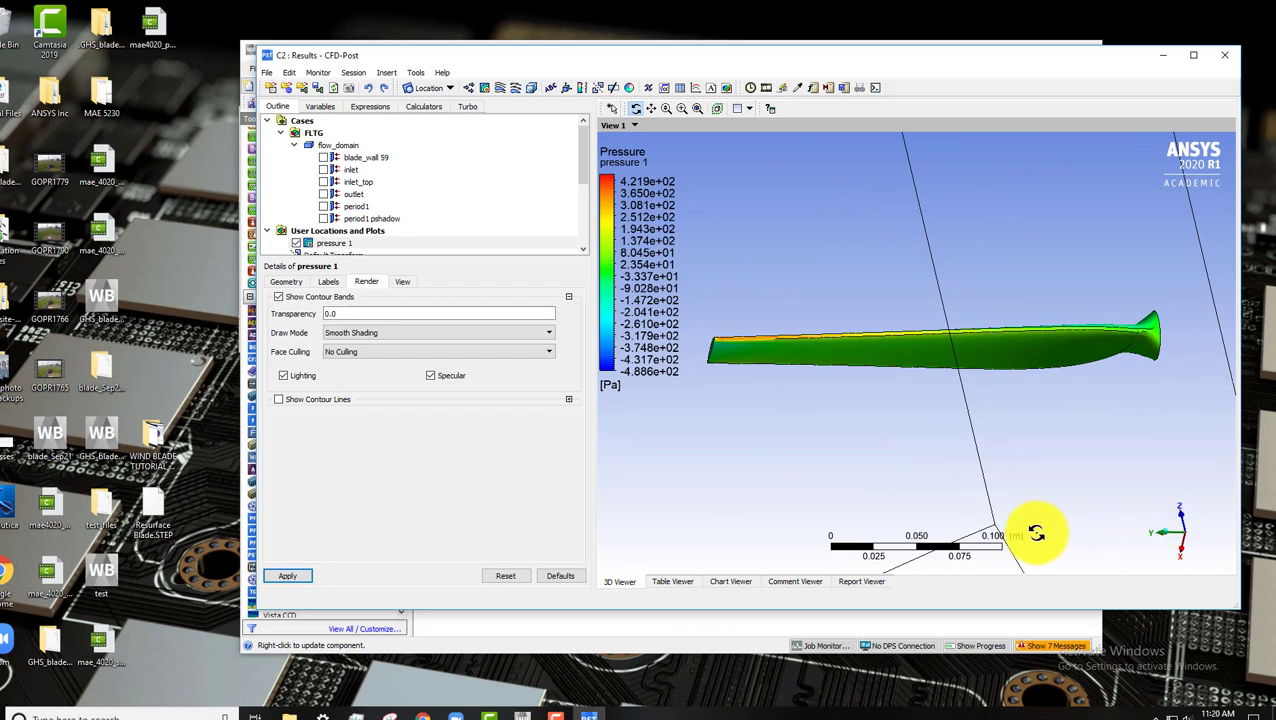
click(1168, 540)
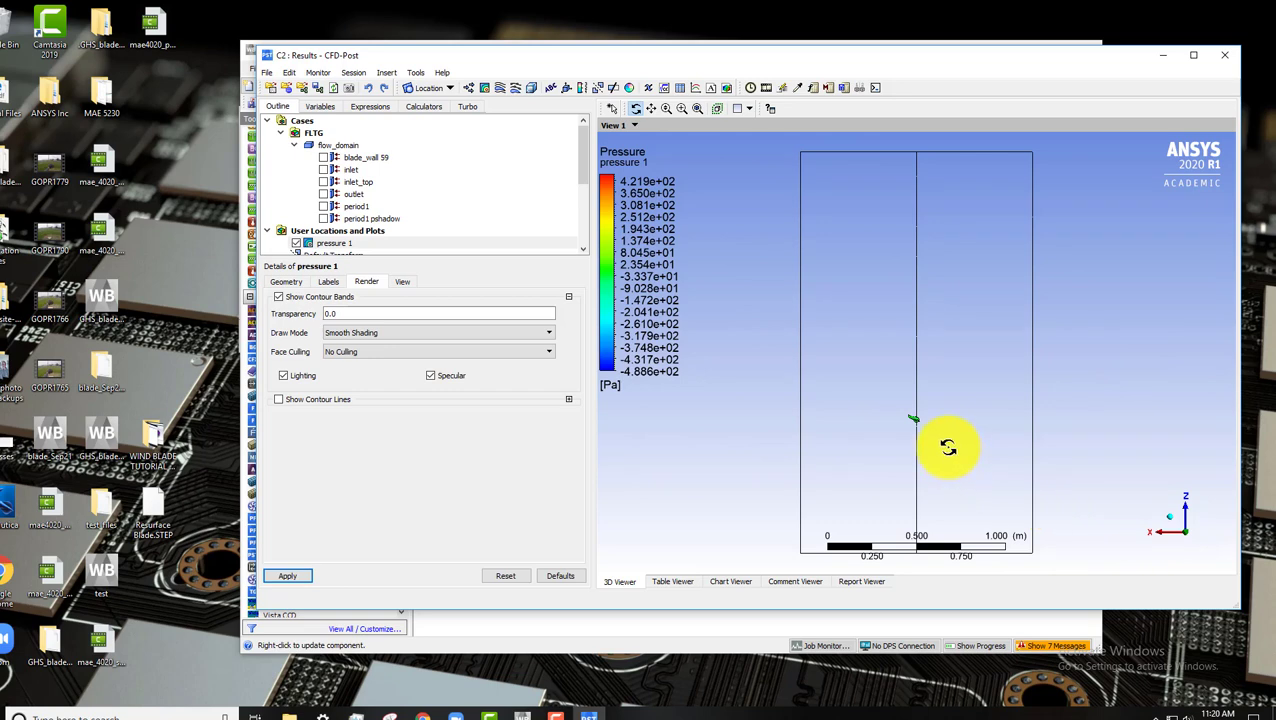
click(1176, 524)
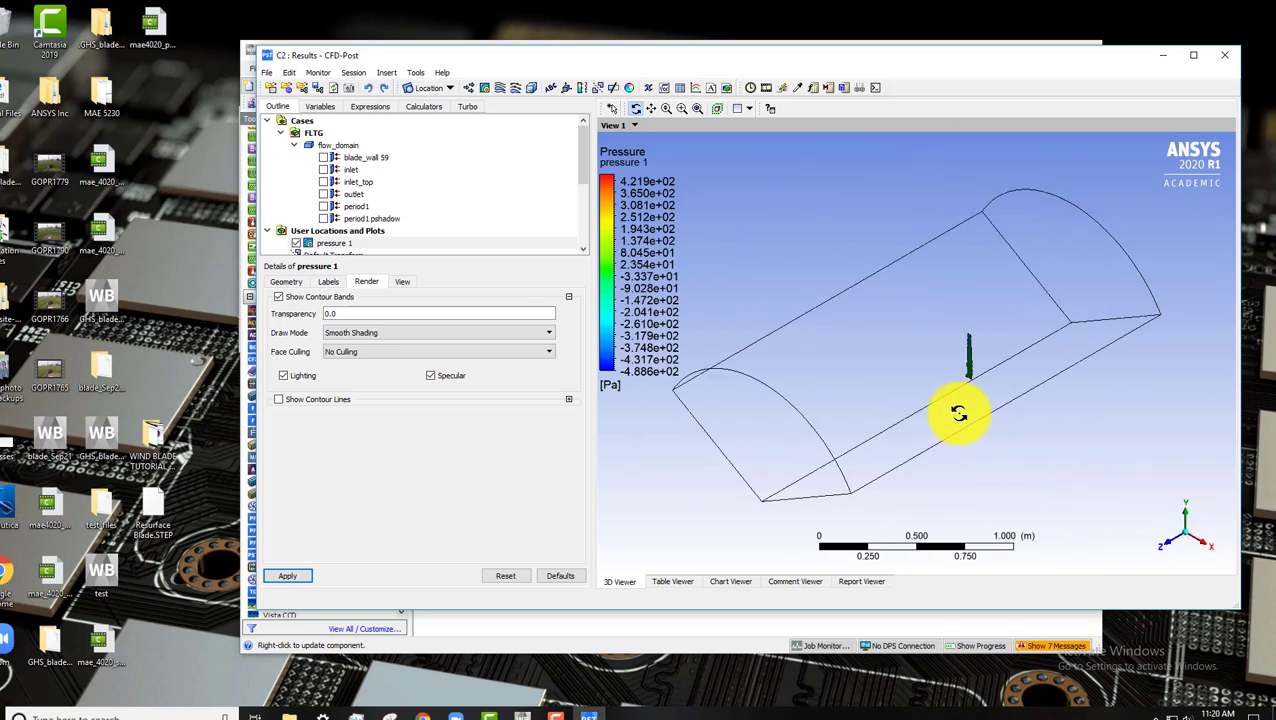
Insert a plane named xz plane using the ZX Plane method at Y = 0.1 m and apply it.
click(448, 89)
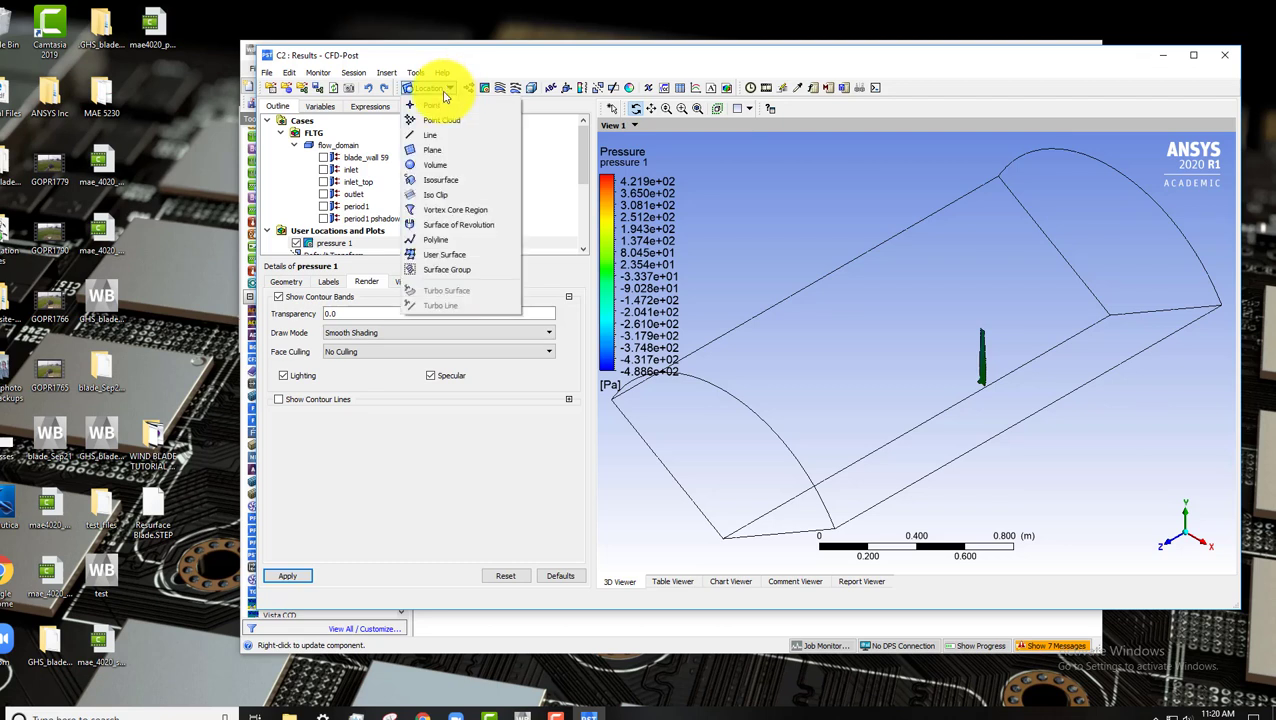
click(446, 152)
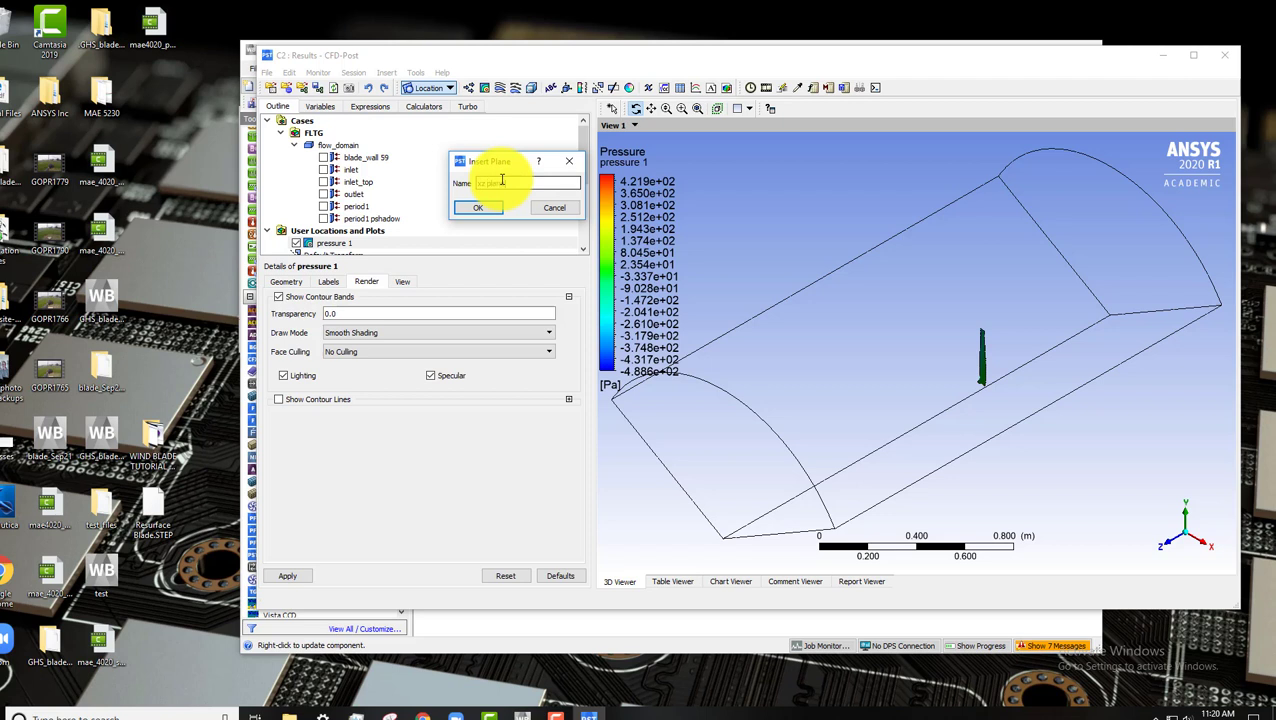
key(Return)
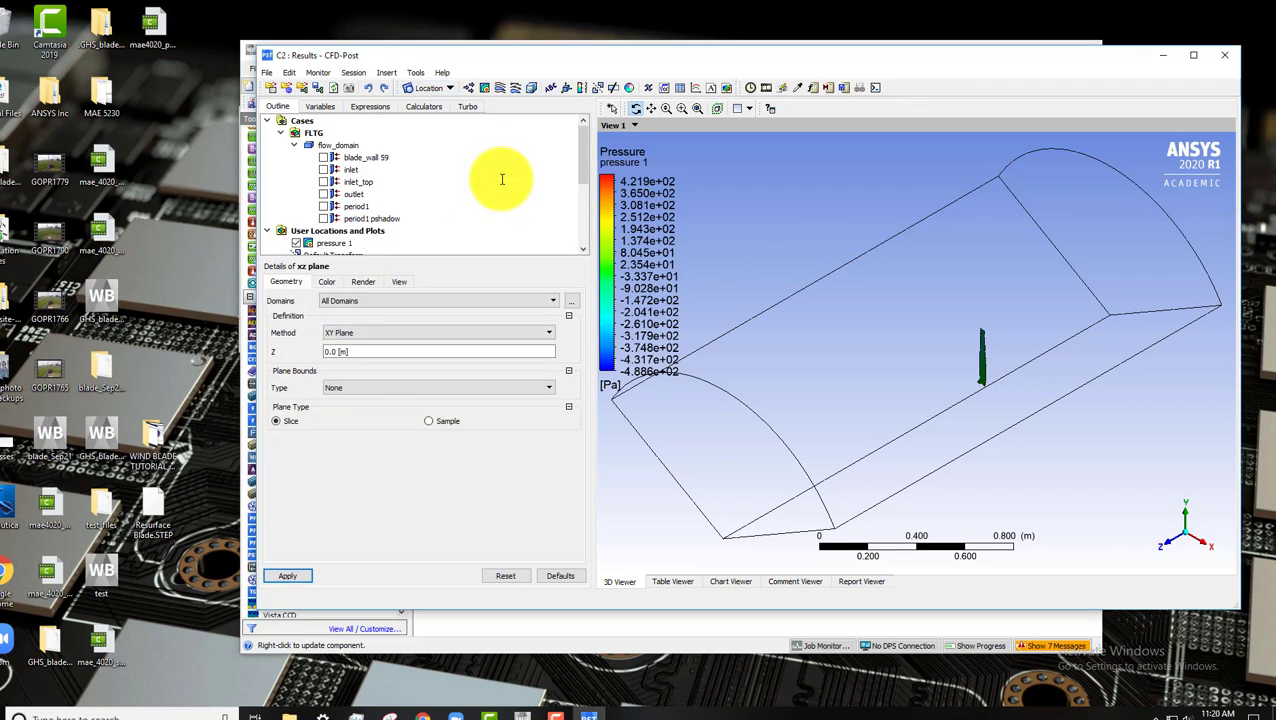
click(364, 334)
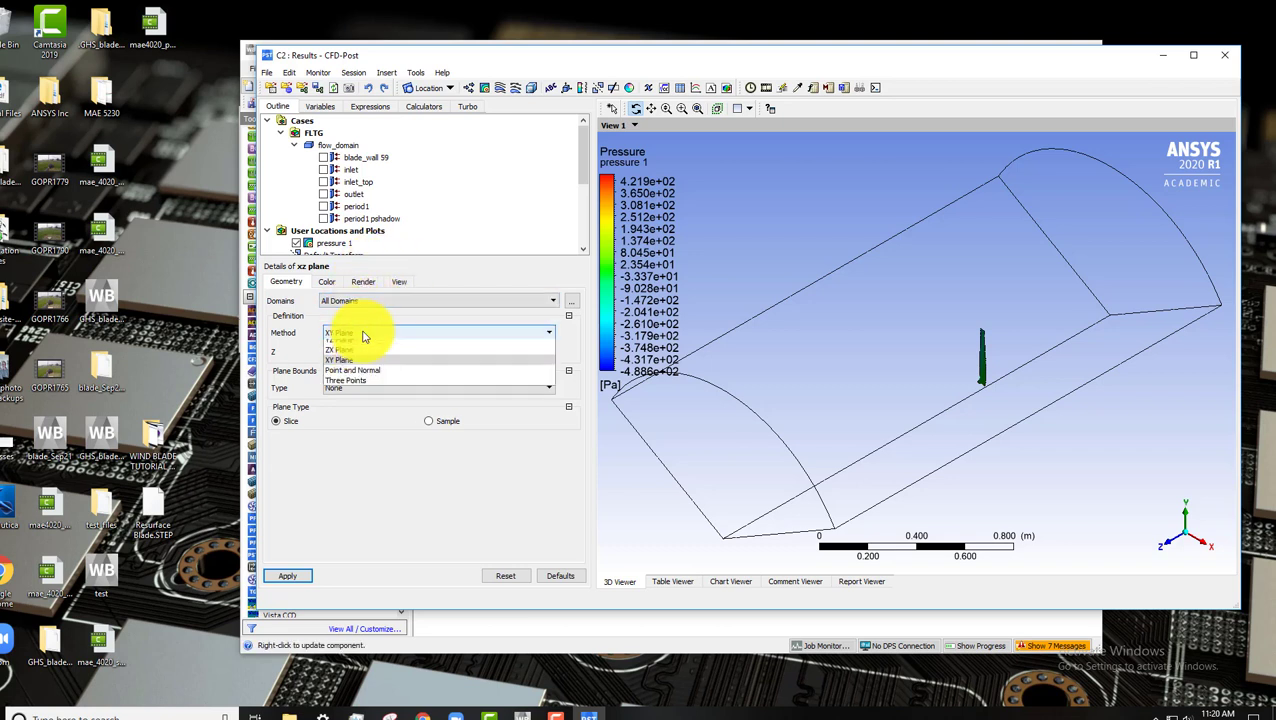
click(350, 356)
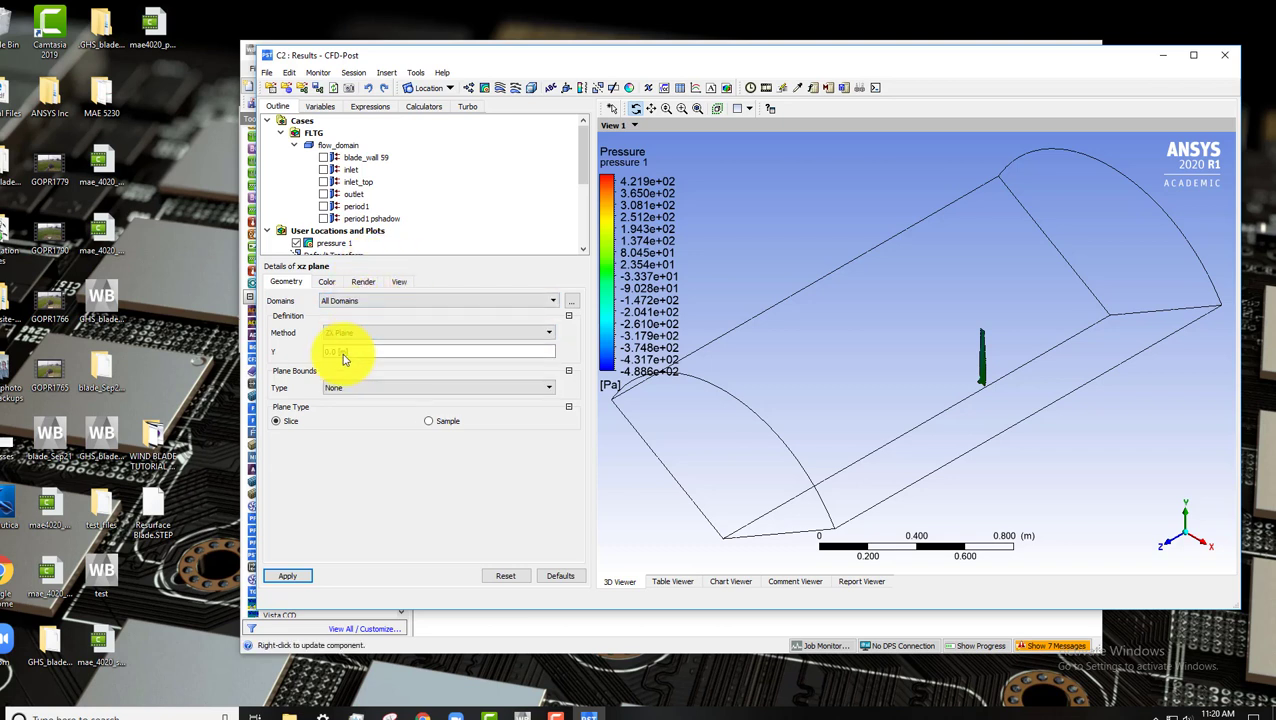
click(340, 353)
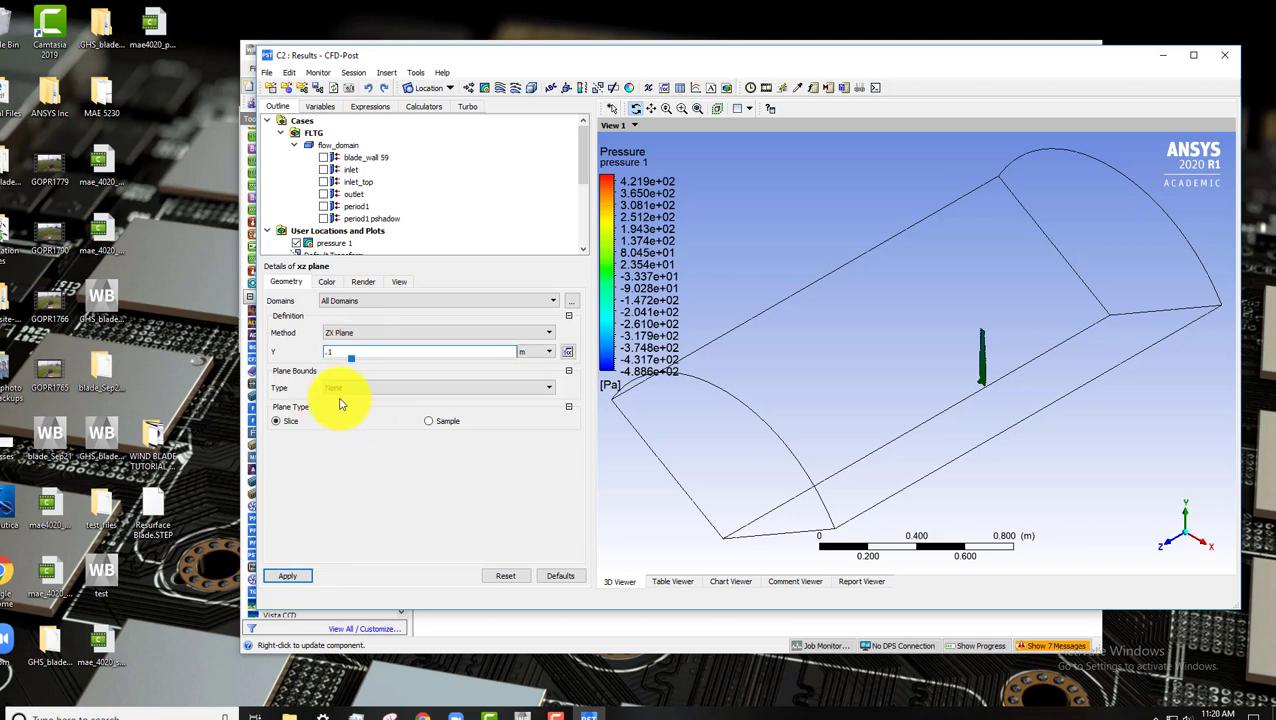
click(306, 573)
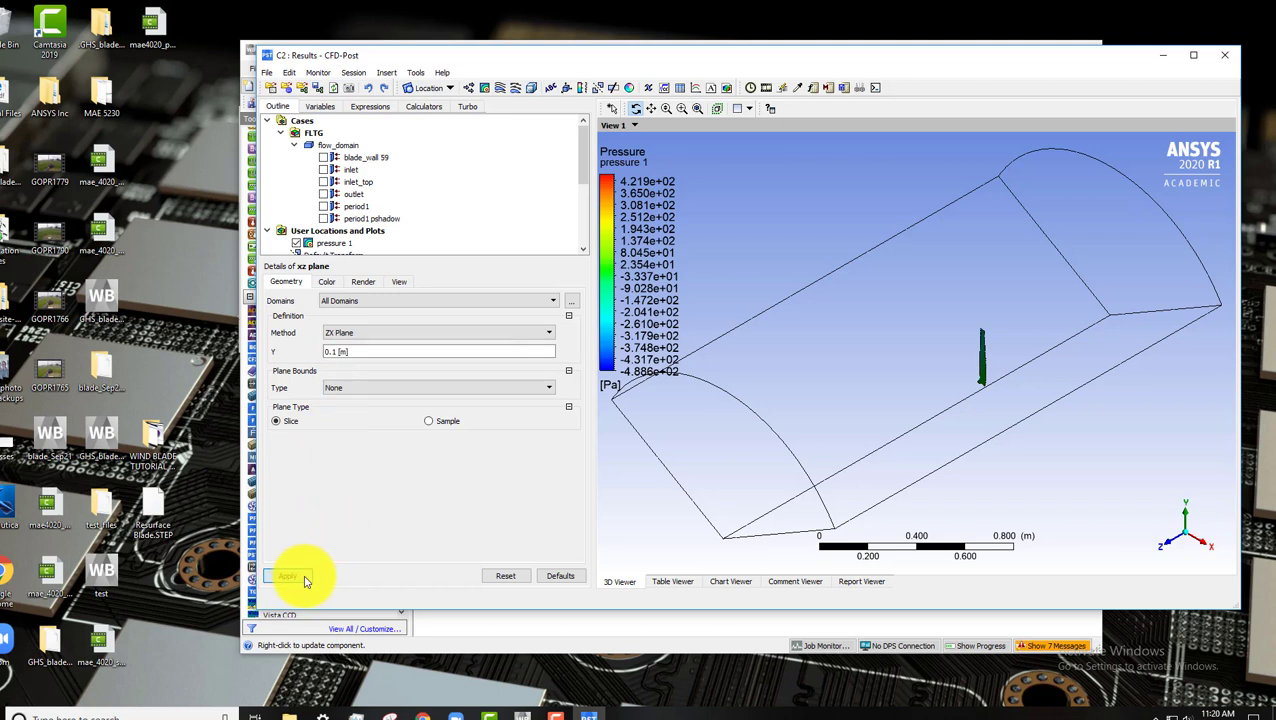
Insert a contour named pressure2 of Pressure on xz plane with Local range and 100 contours, and apply it.
scroll(361, 234, down, 1)
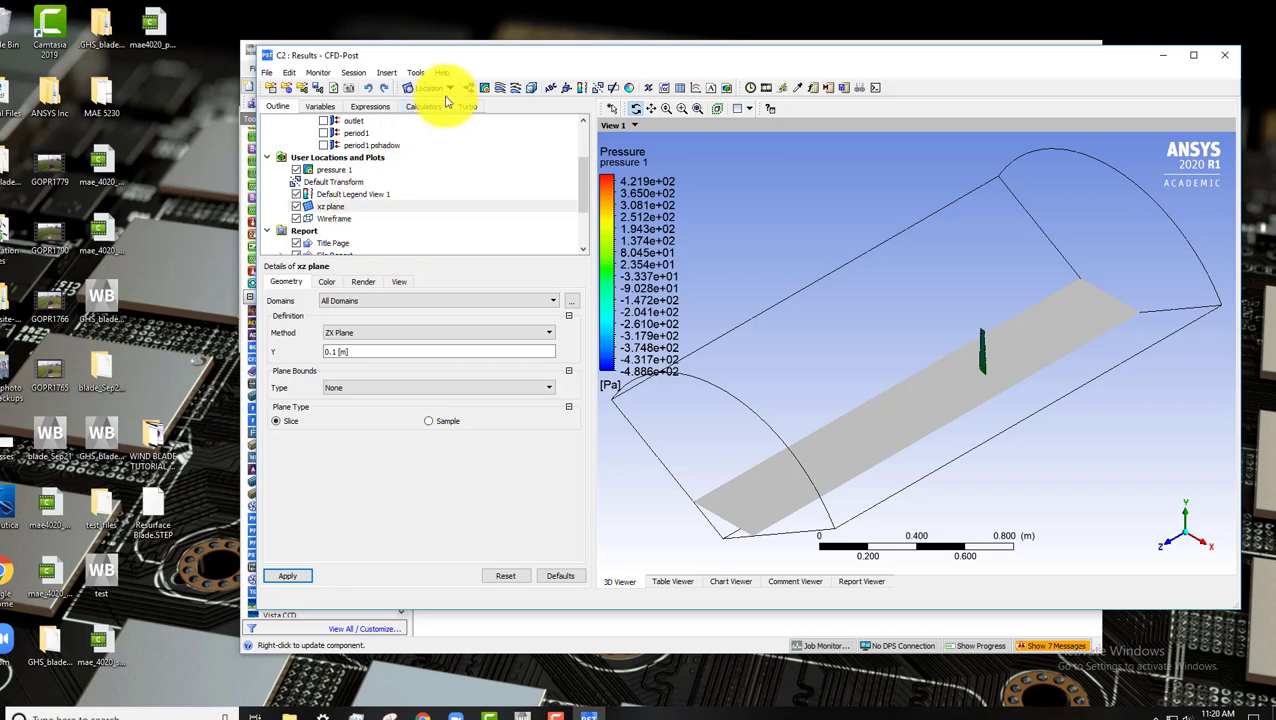
click(484, 89)
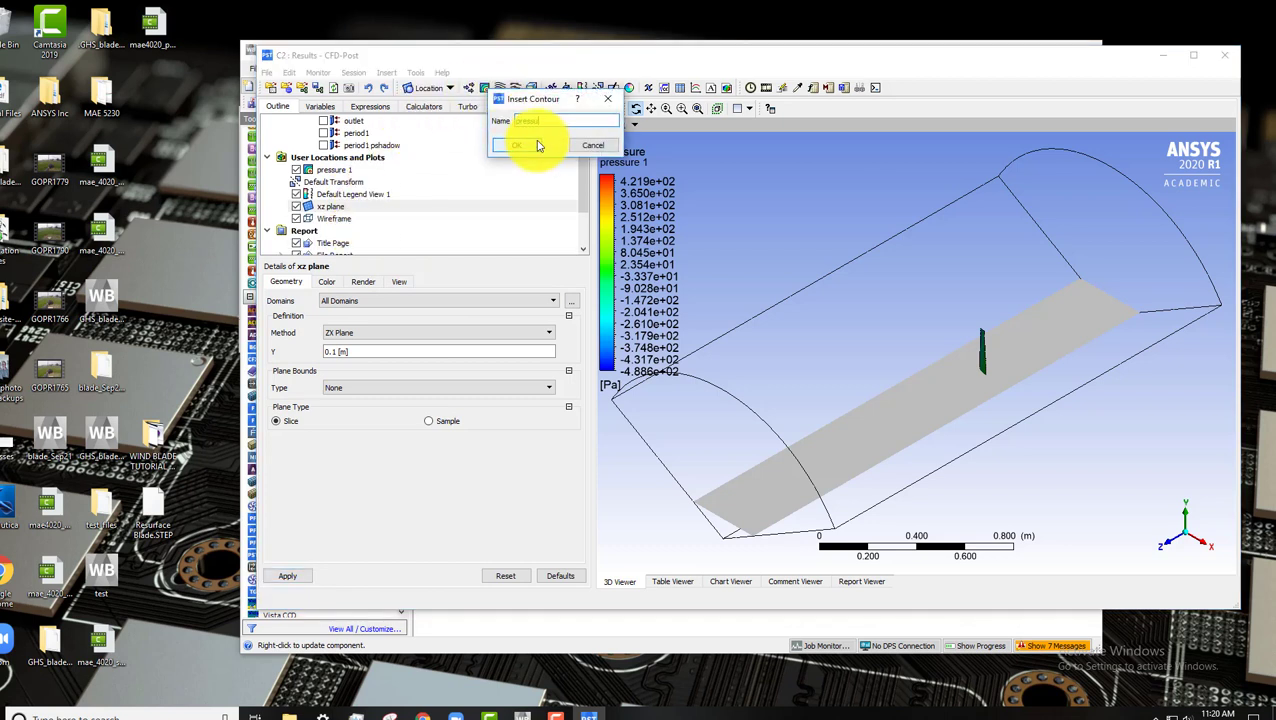
click(537, 146)
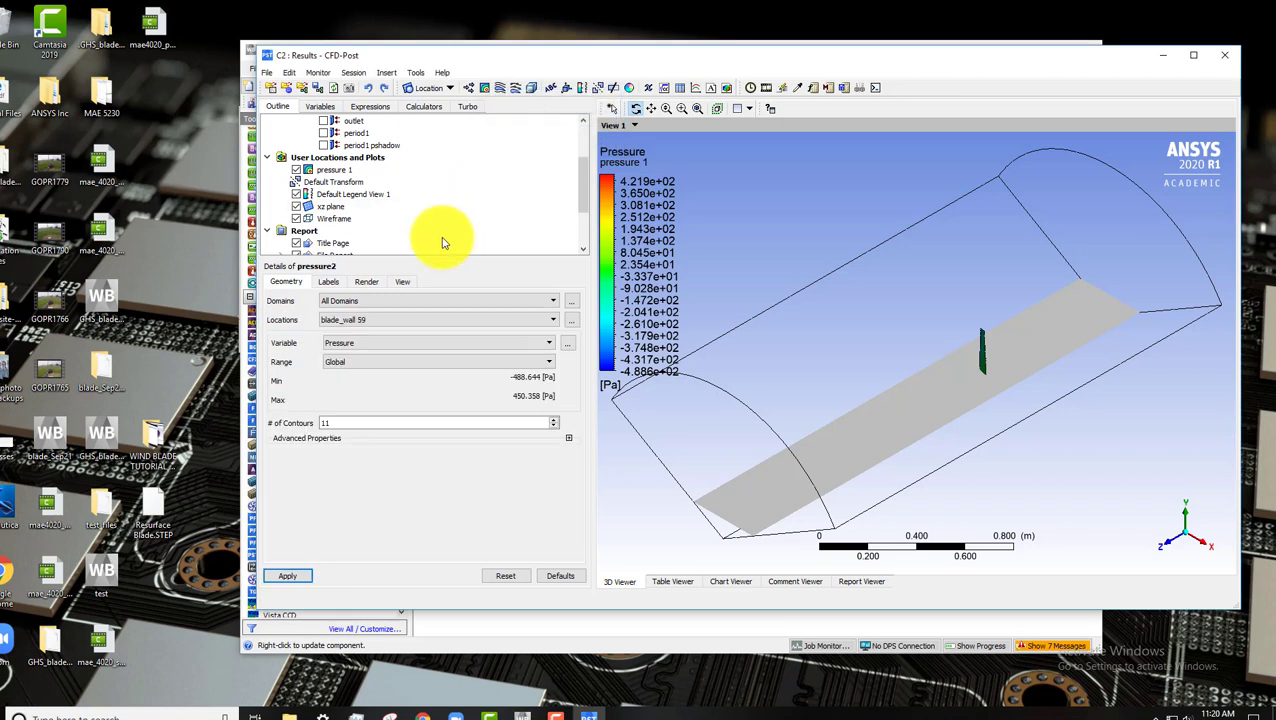
click(398, 322)
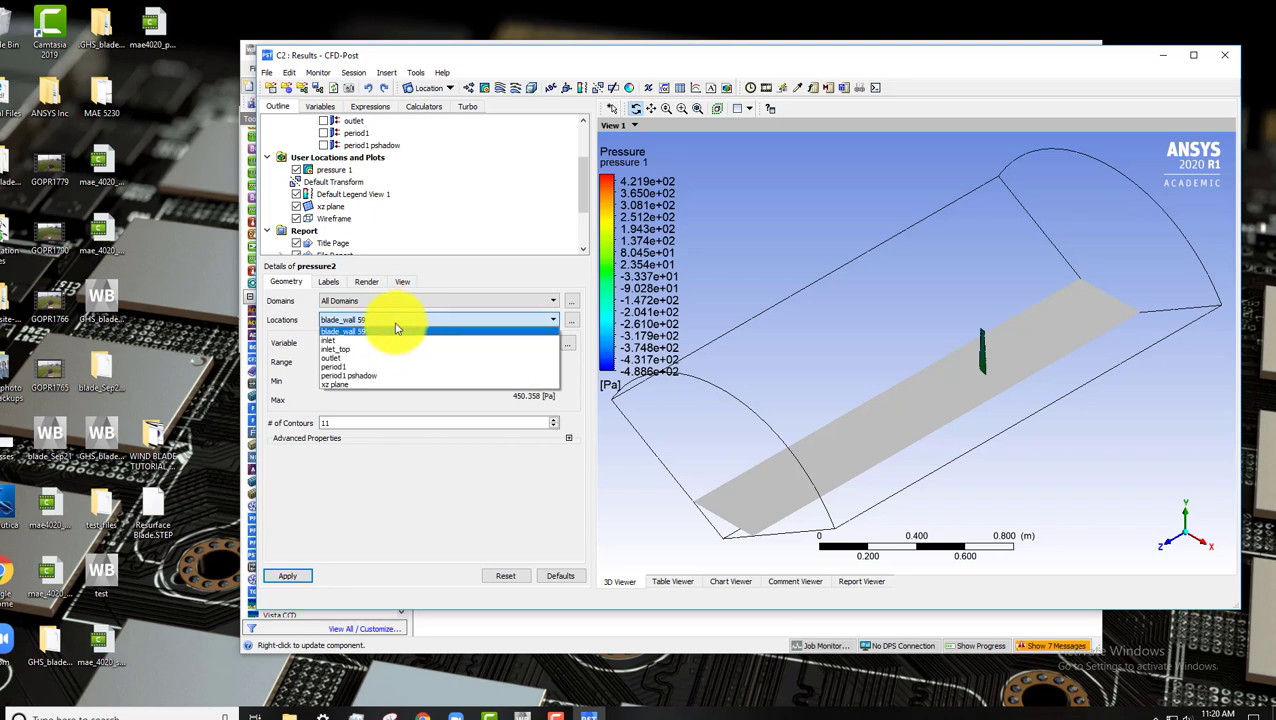
click(388, 390)
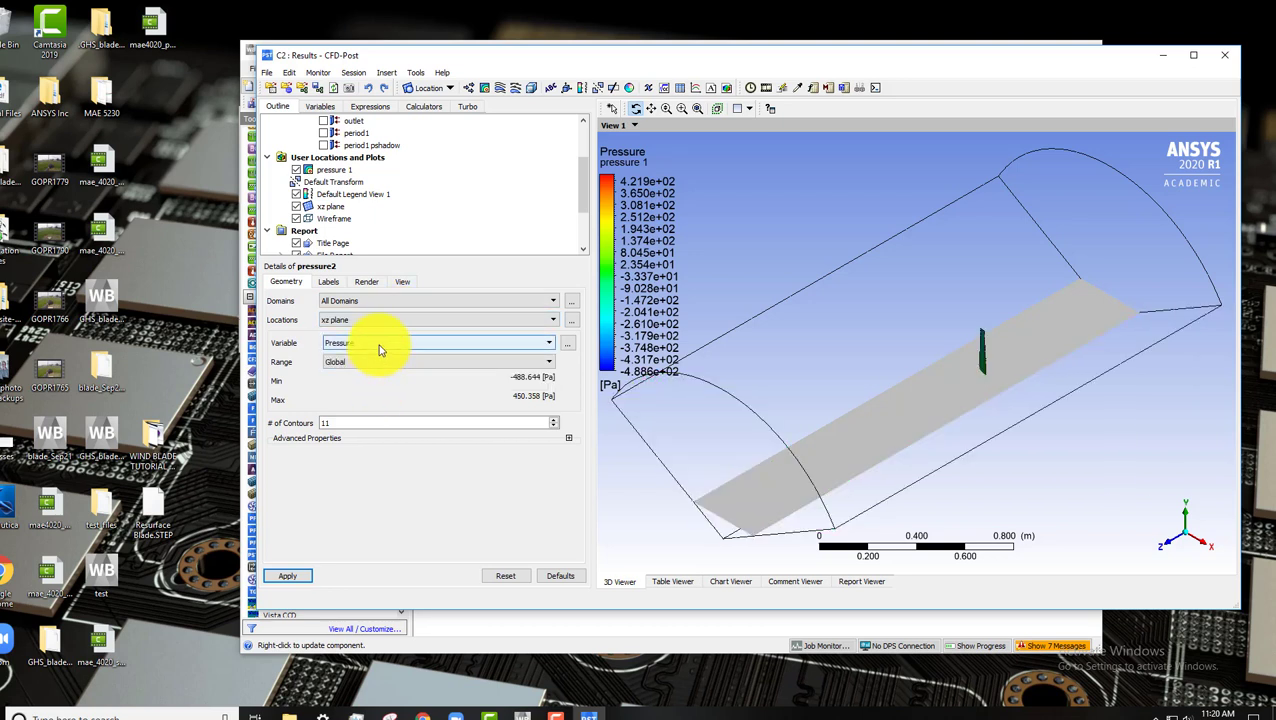
click(372, 362)
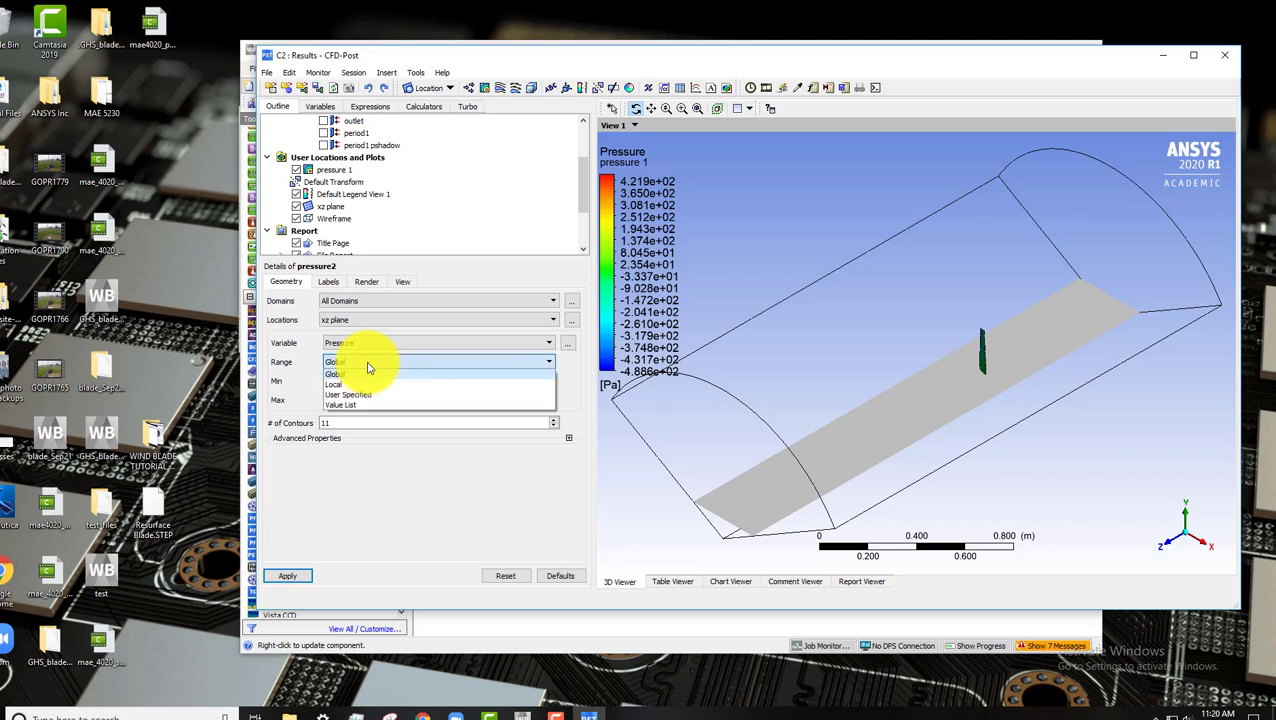
click(352, 395)
double_click(333, 422)
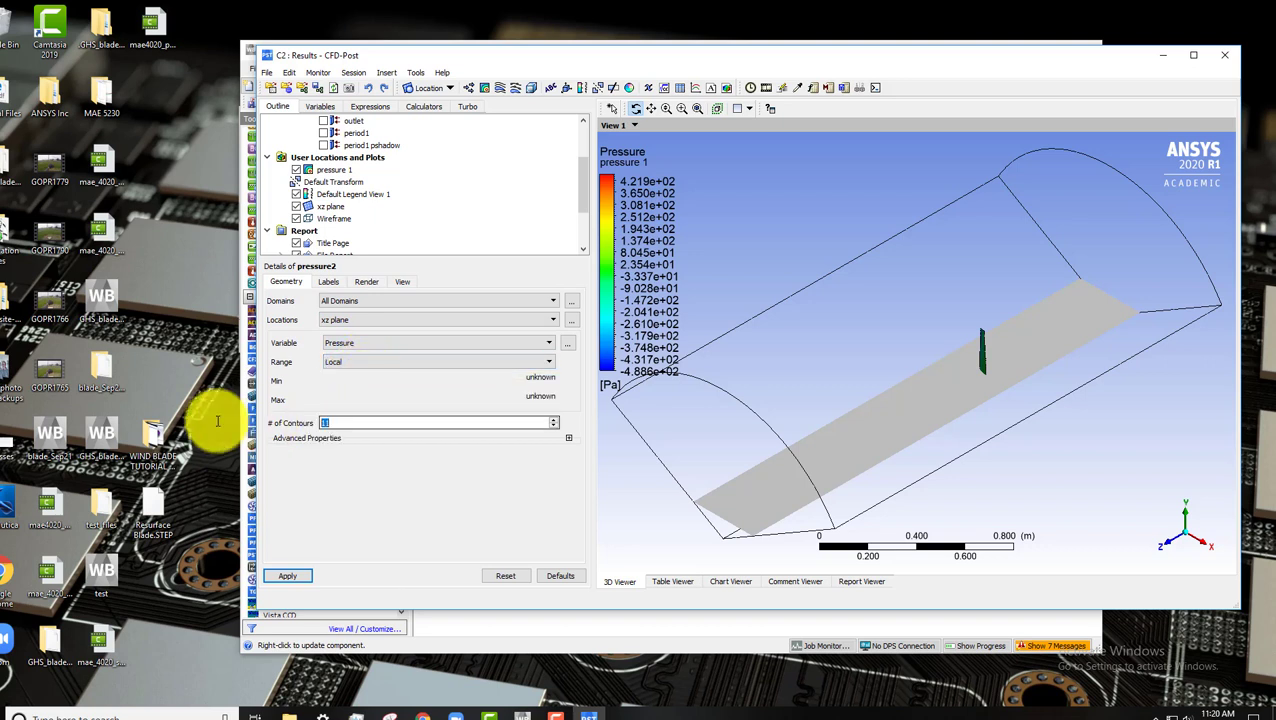
text(100)
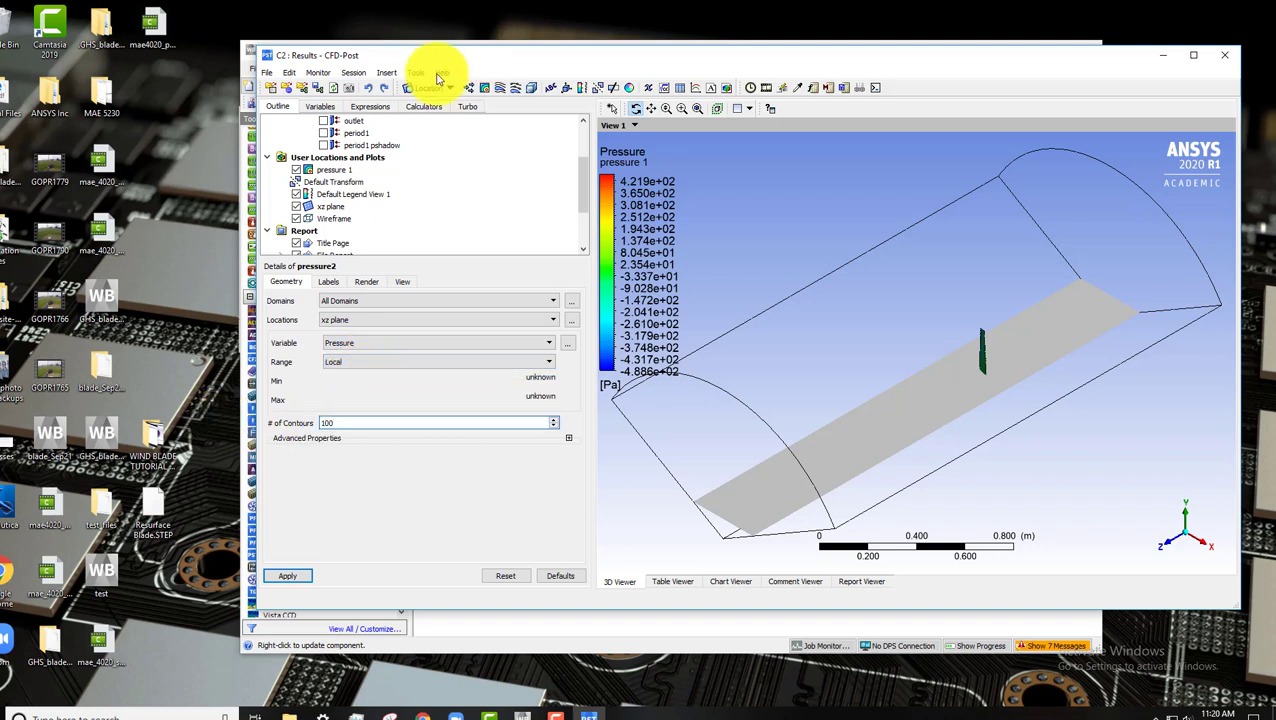
click(366, 281)
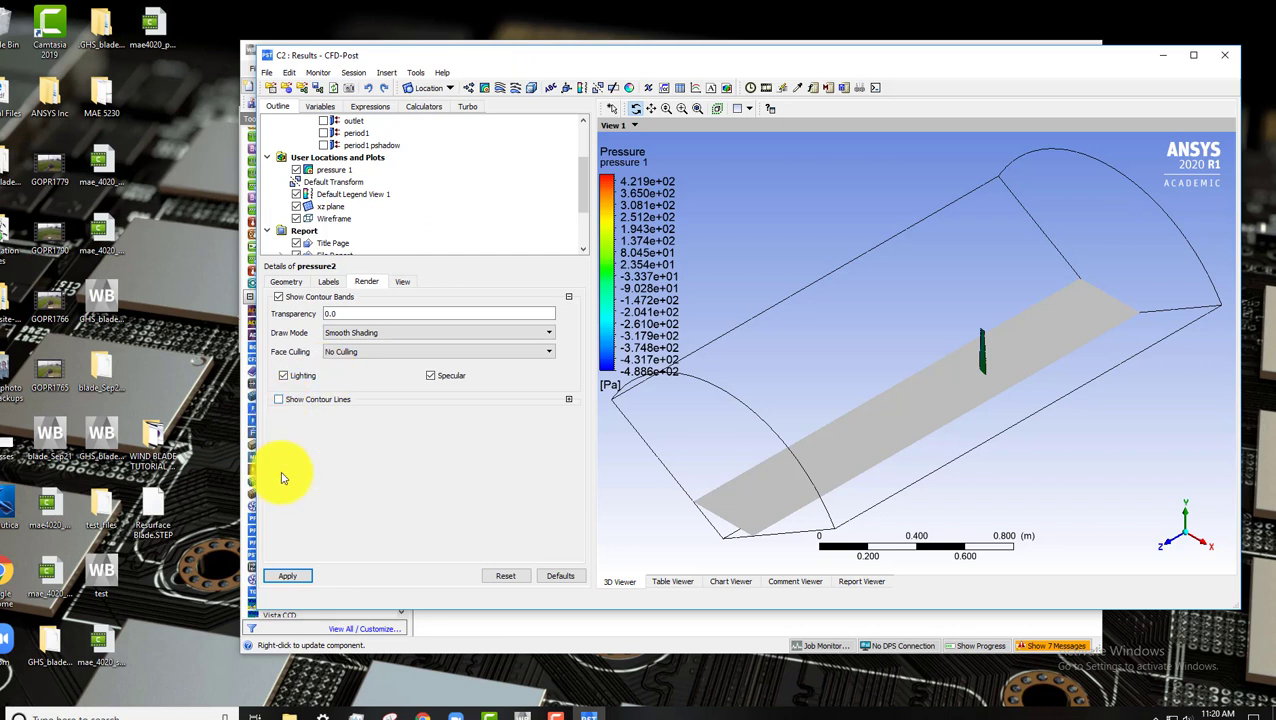
click(296, 581)
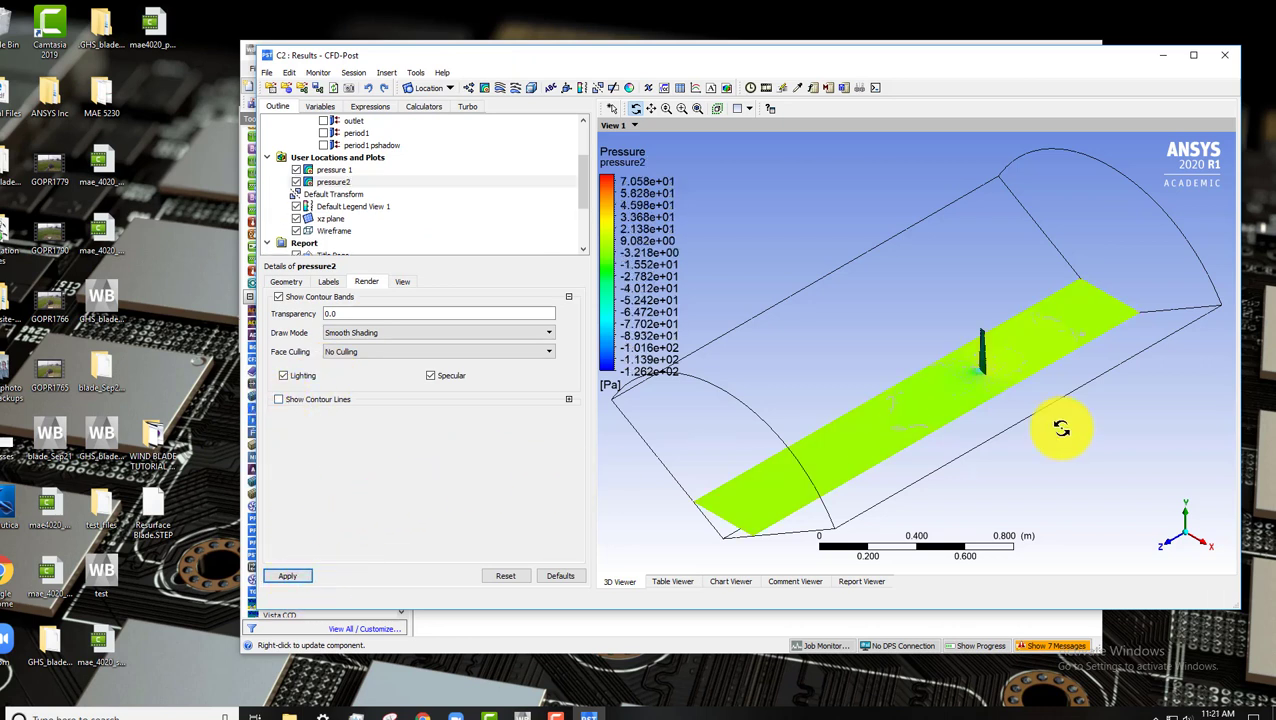
Hide the pressure 1 contour and wireframe, viewing the xz plane contour along the Y axis zoomed on the blade section.
click(1186, 518)
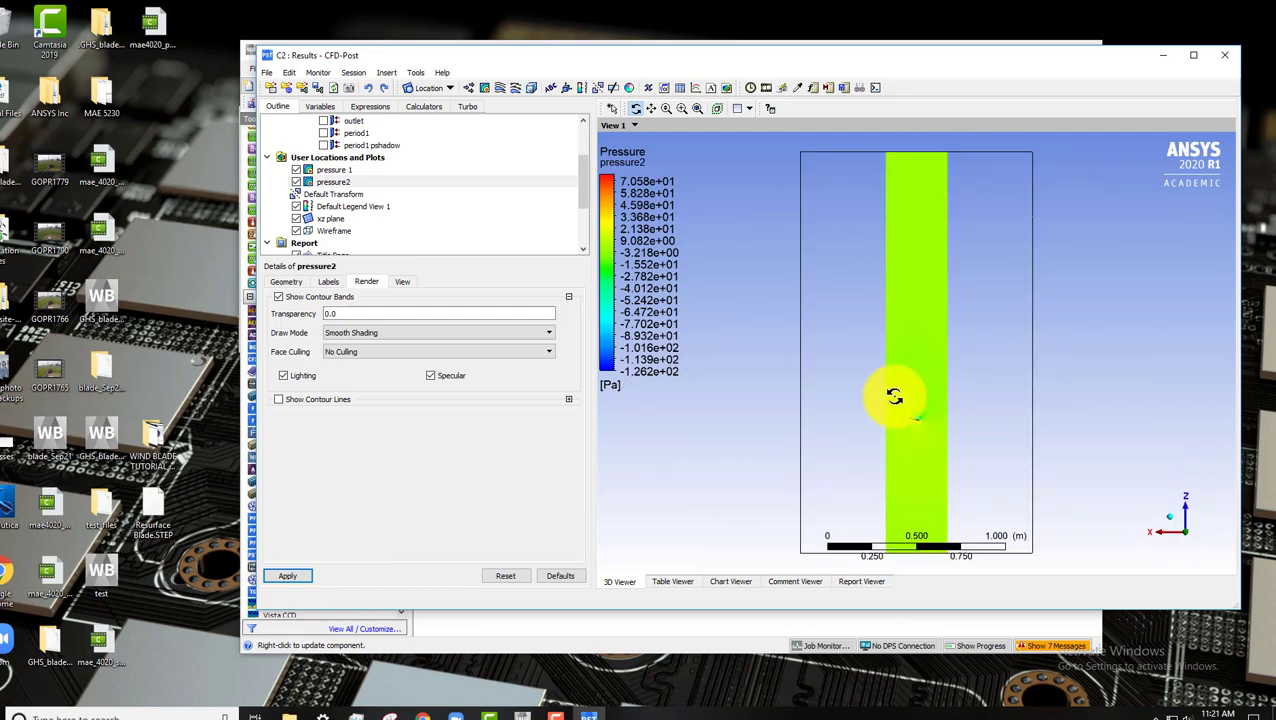
right_drag(893, 402, 943, 437)
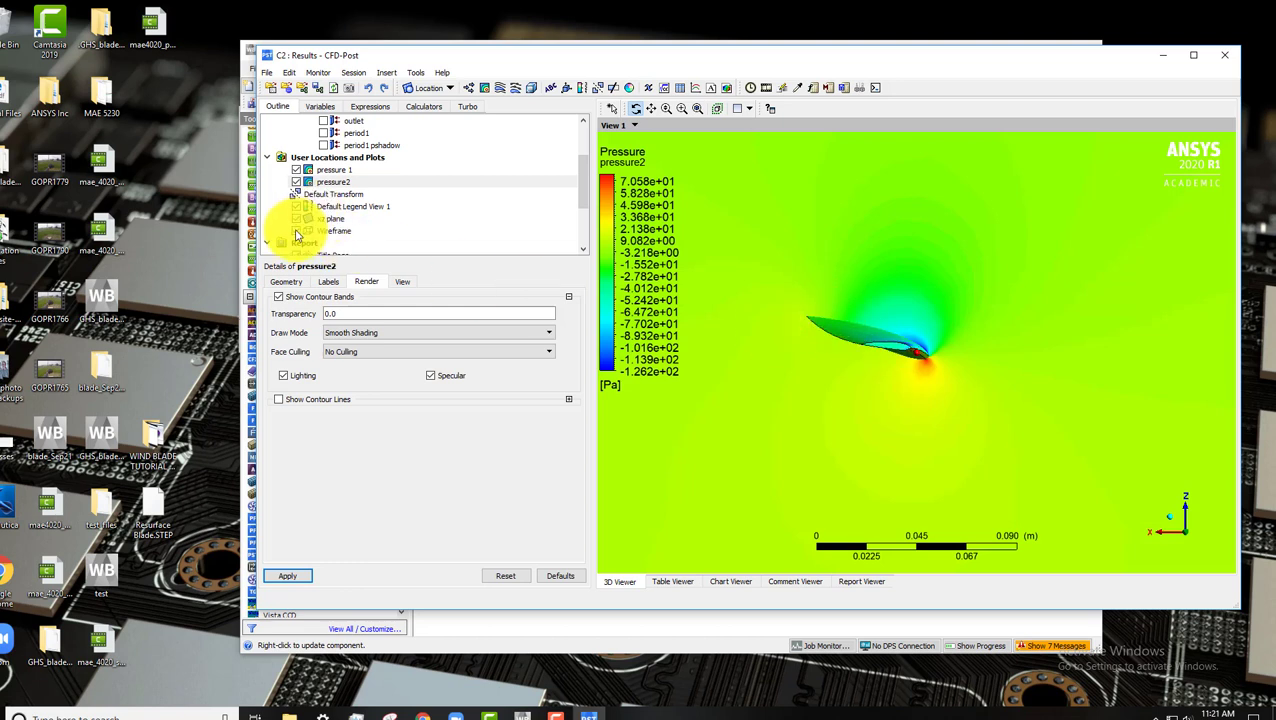
click(843, 345)
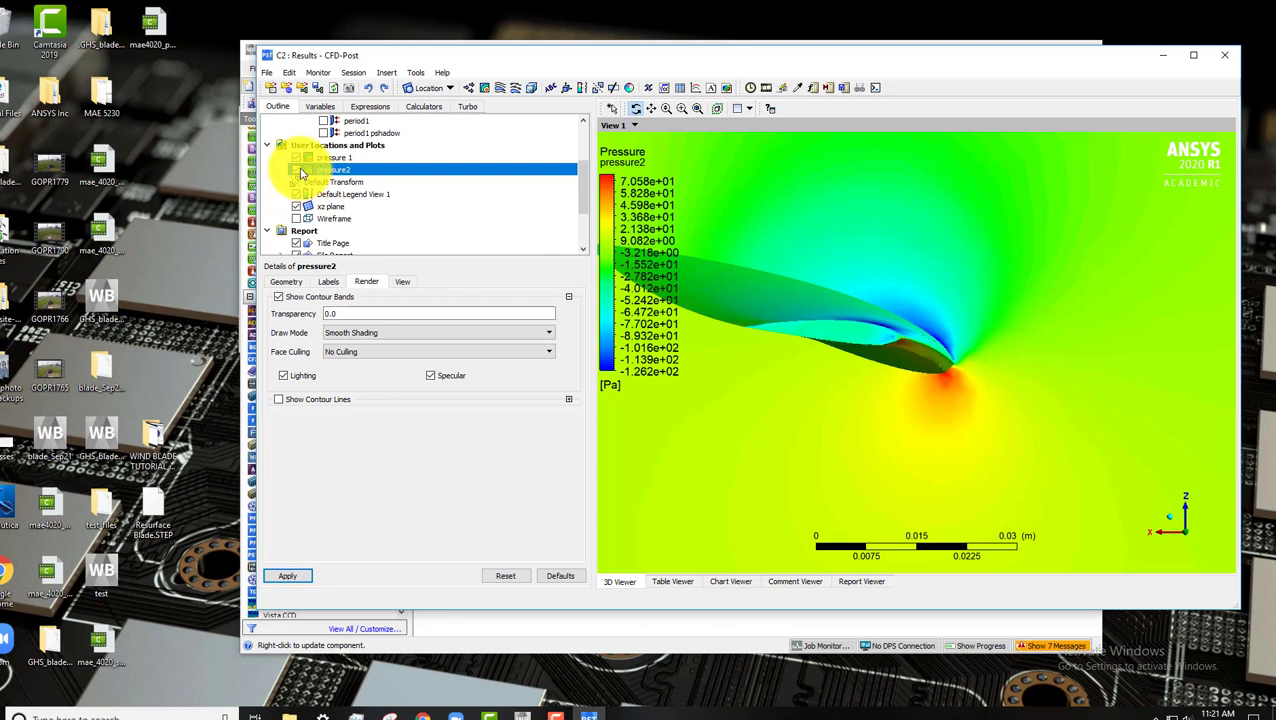
click(300, 166)
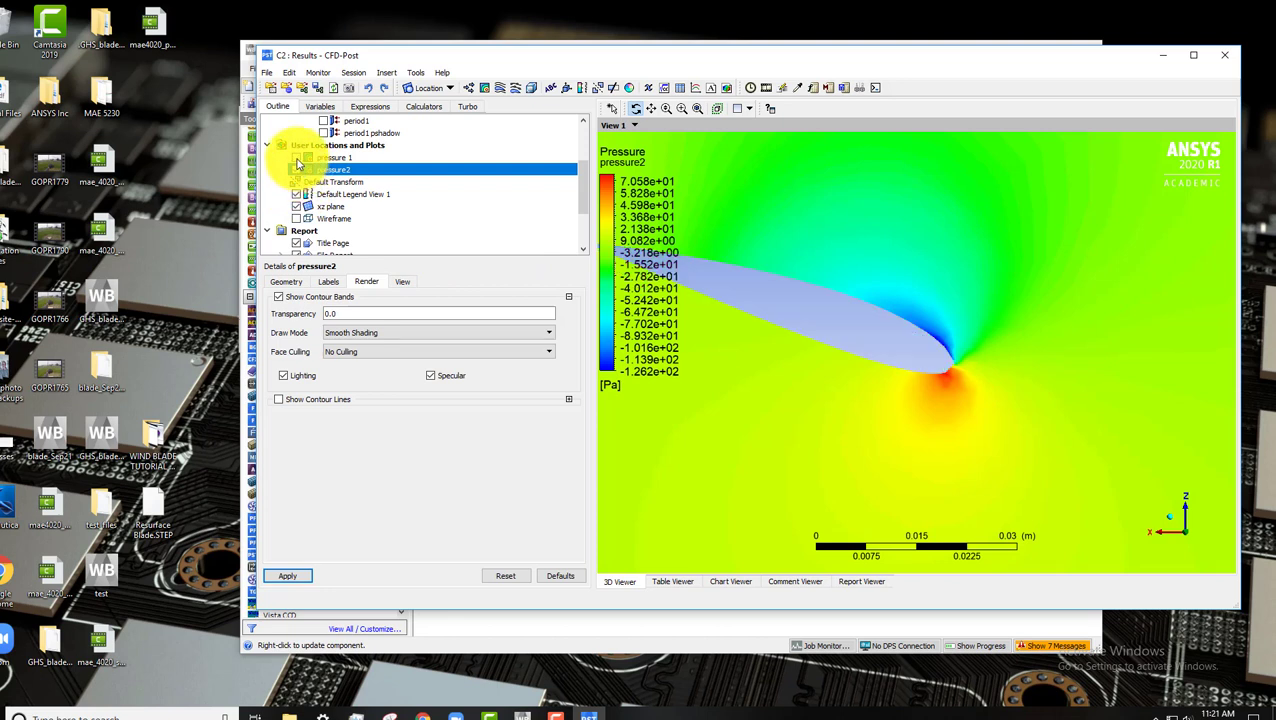
drag(780, 307, 988, 352)
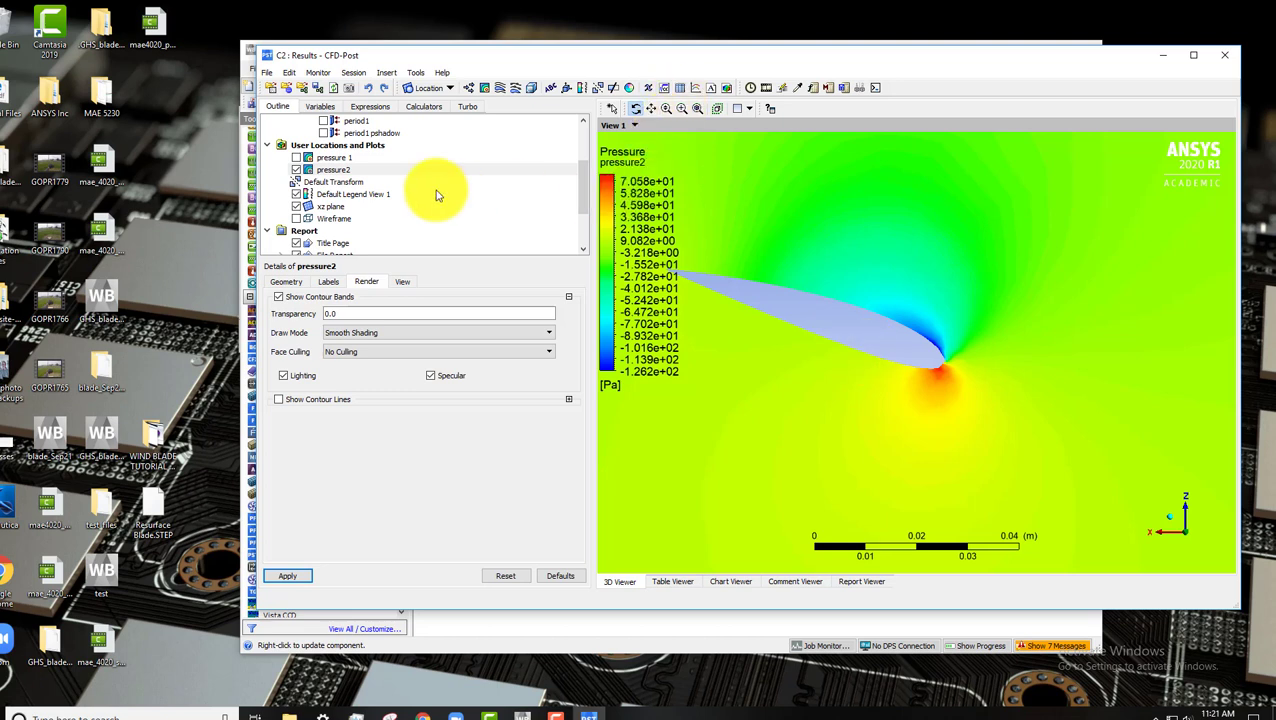
Open the Function Calculator and select the torque function for the blade_wall 59 location.
click(423, 108)
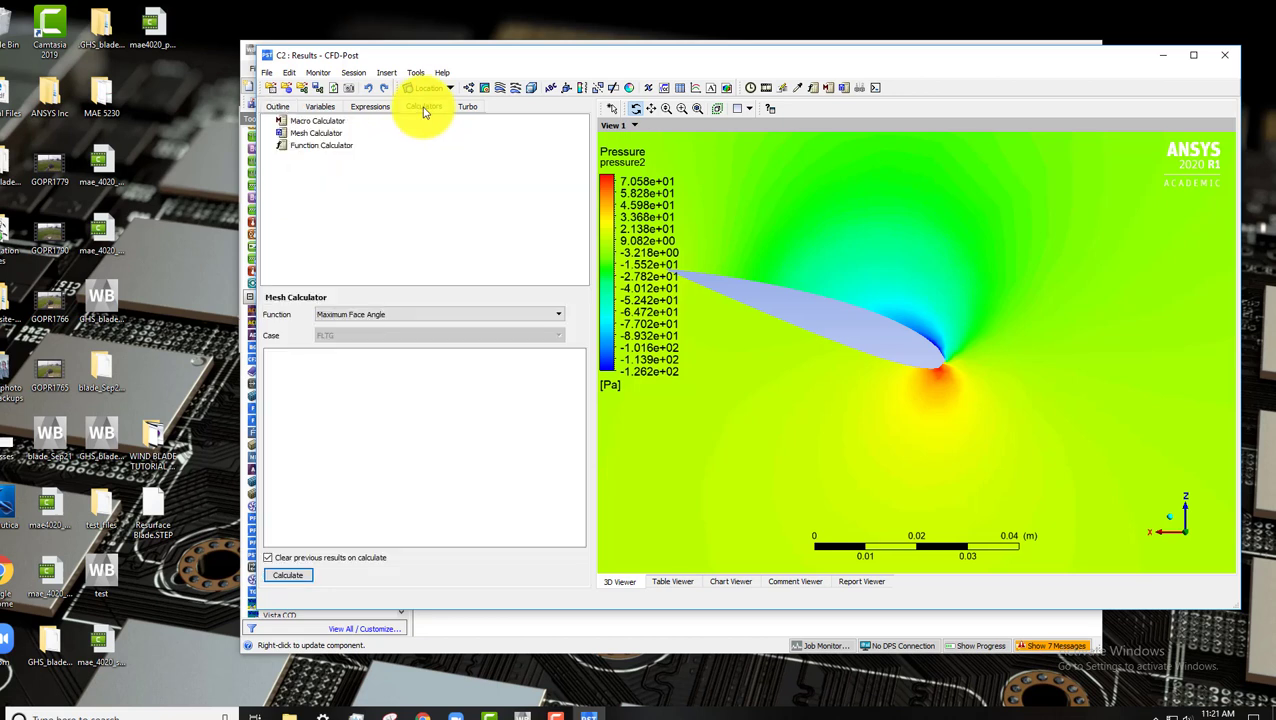
click(336, 147)
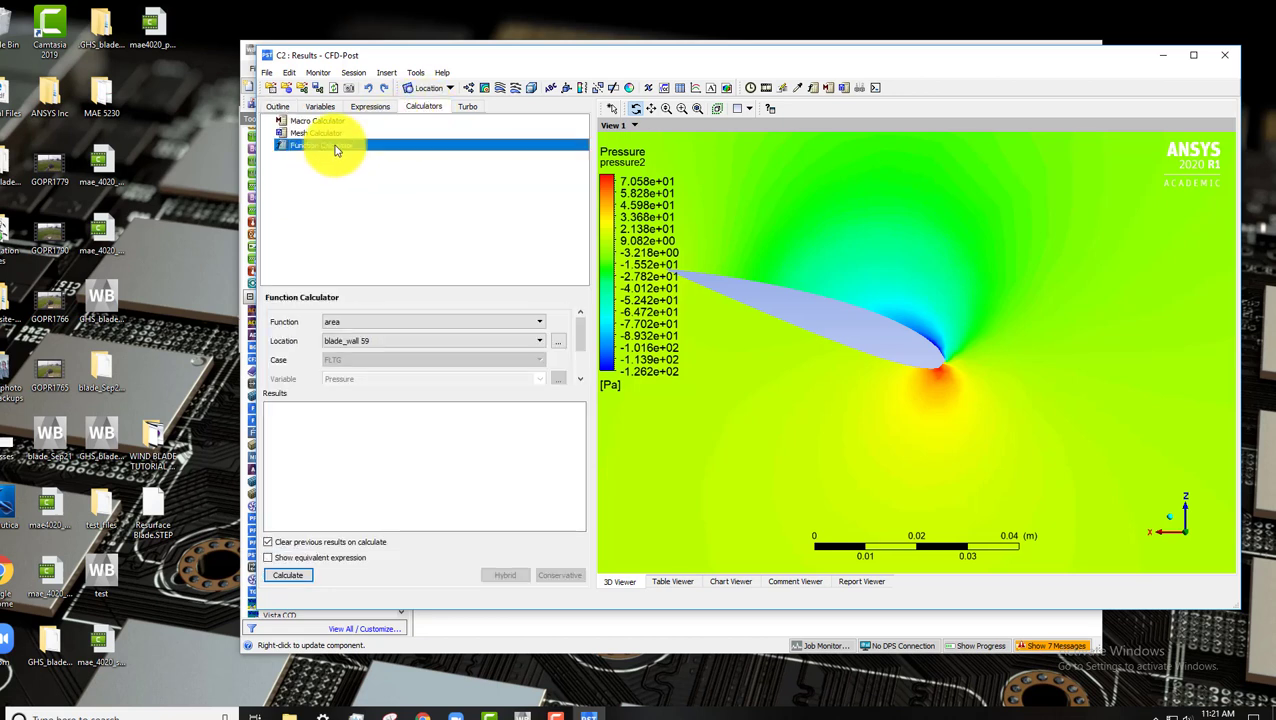
click(407, 331)
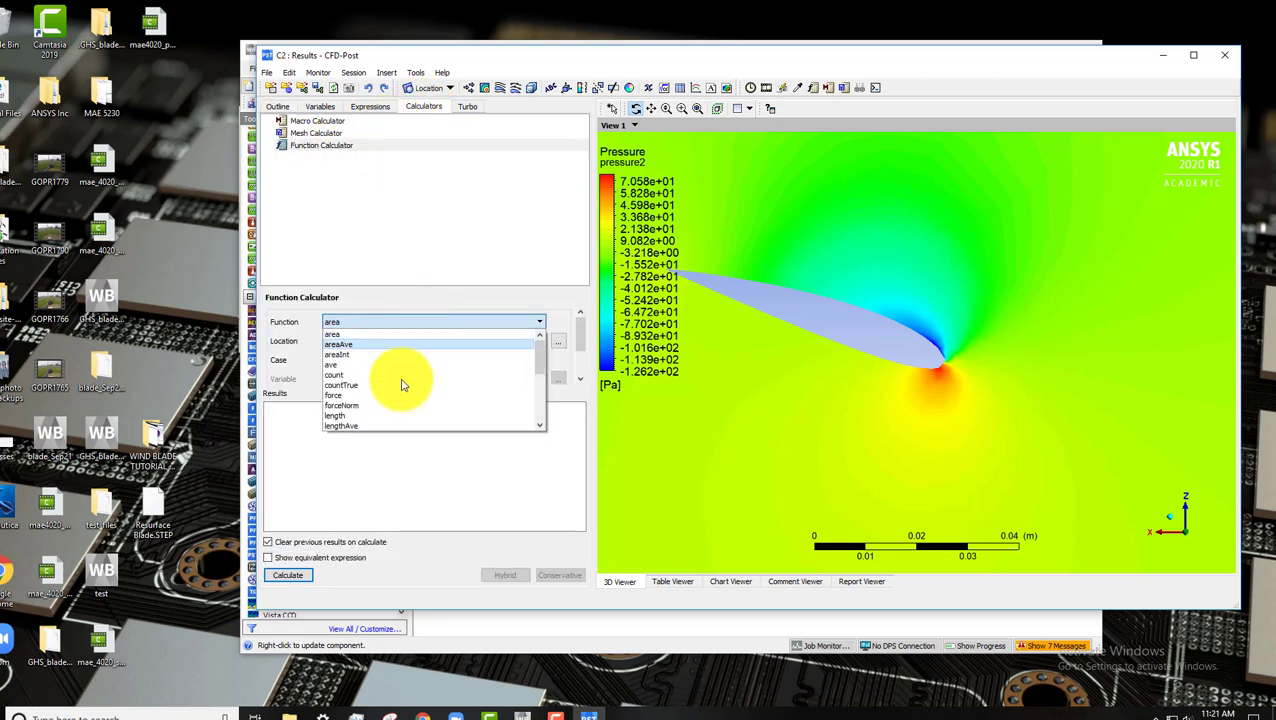
scroll(400, 410, down, 5)
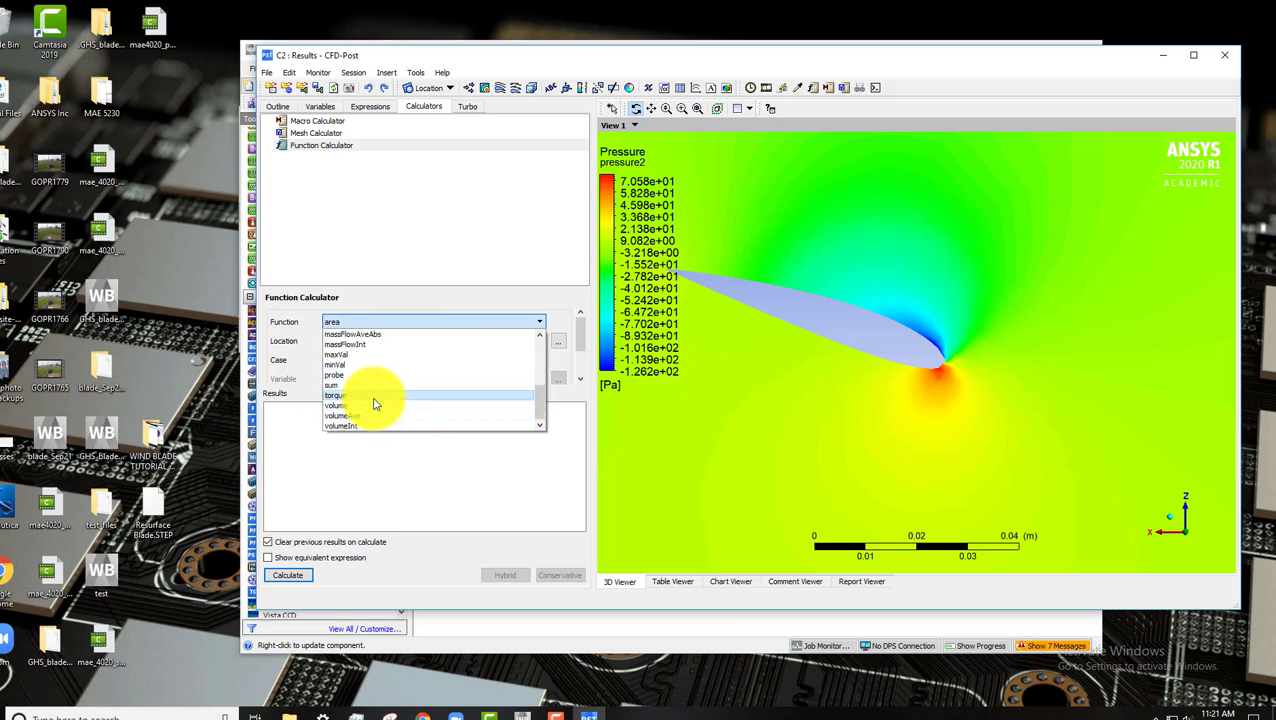
click(366, 395)
Set the fluid to Air and calculate the torque on the blade about the global Z axis.
scroll(451, 358, down, 2)
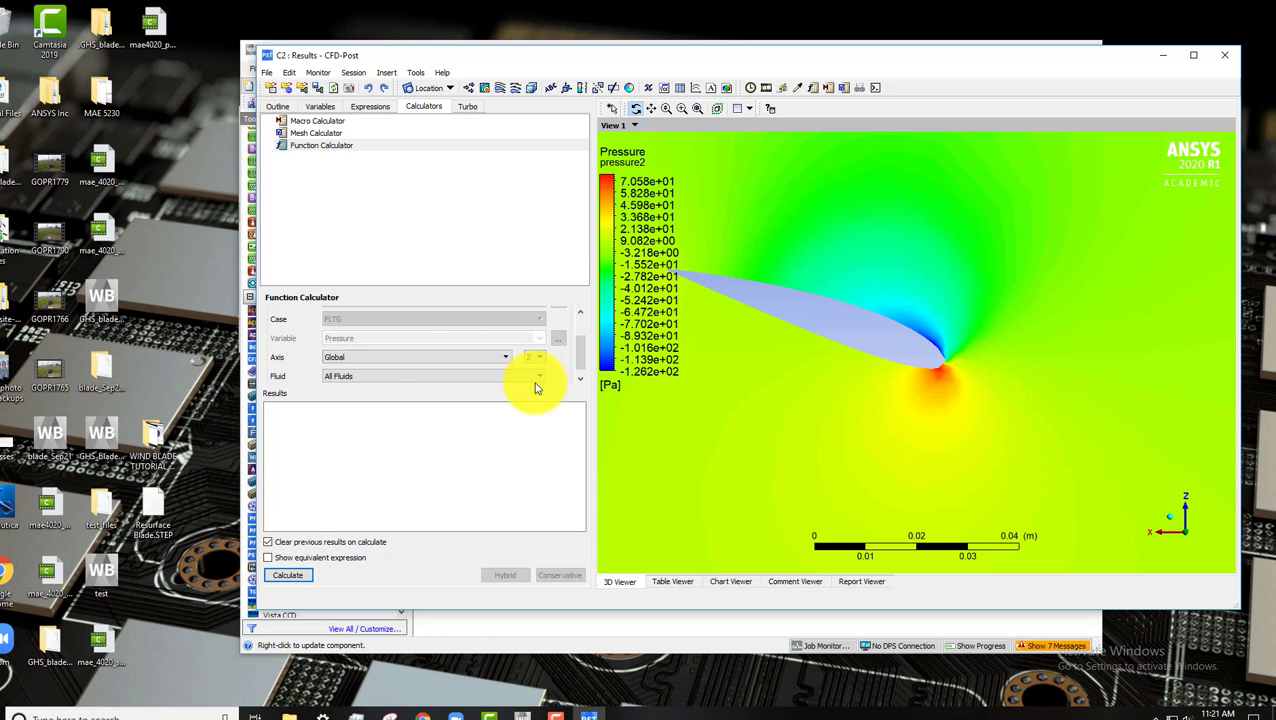
click(455, 380)
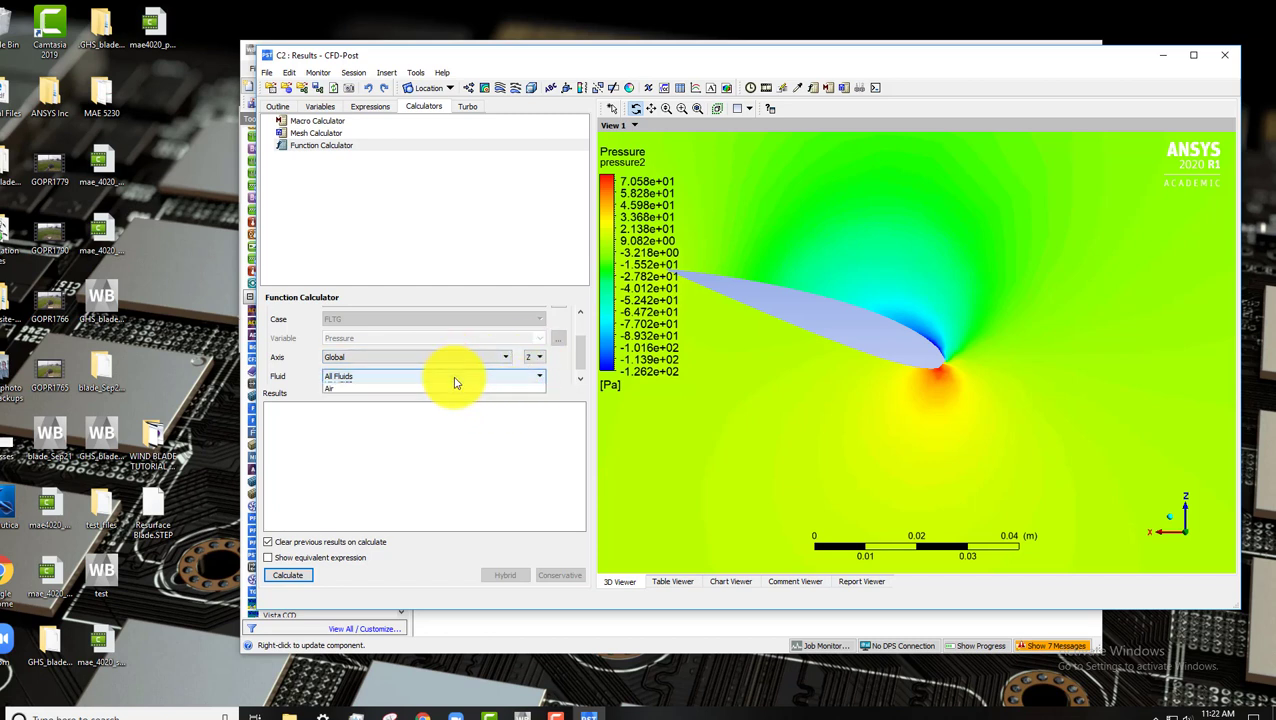
click(437, 389)
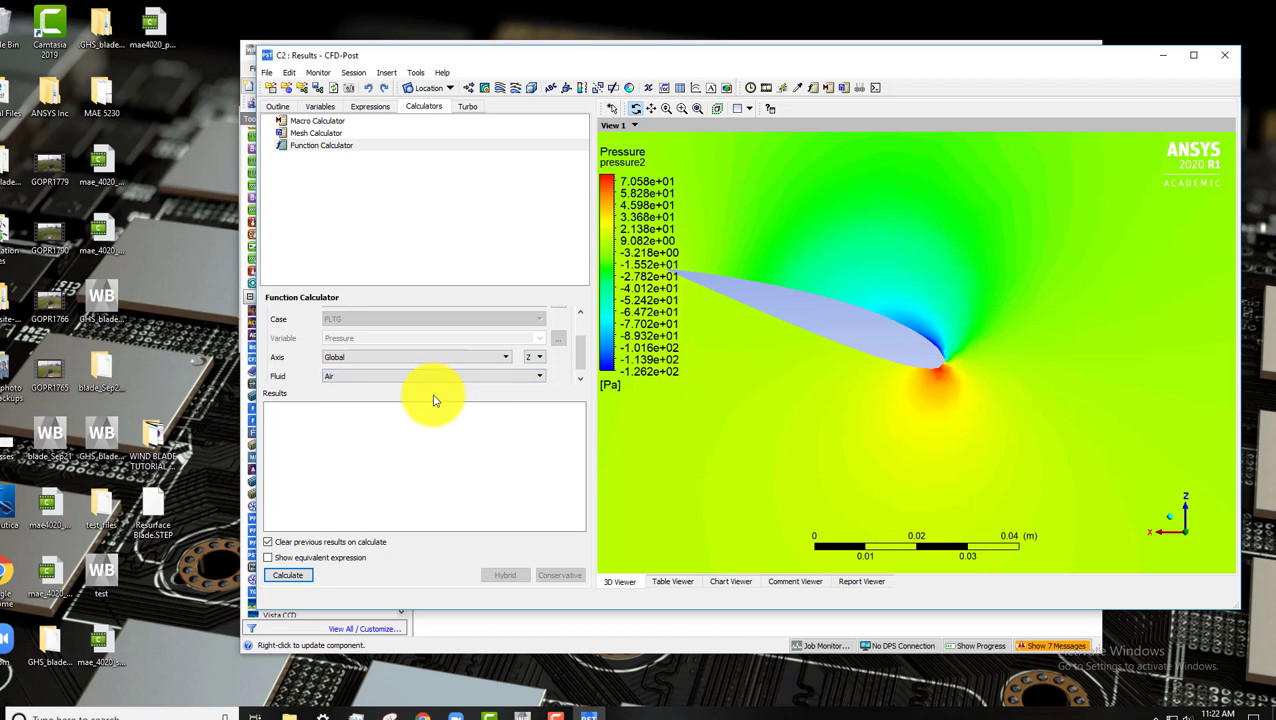
click(292, 574)
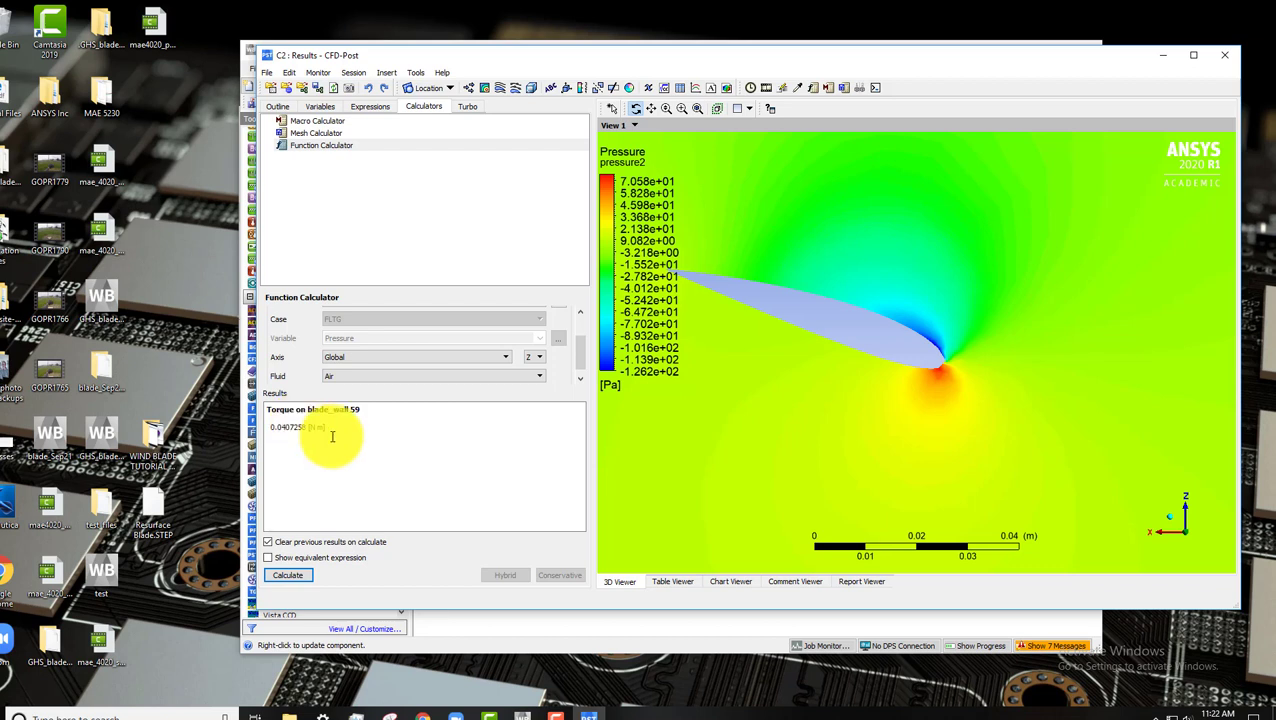
click(558, 712)
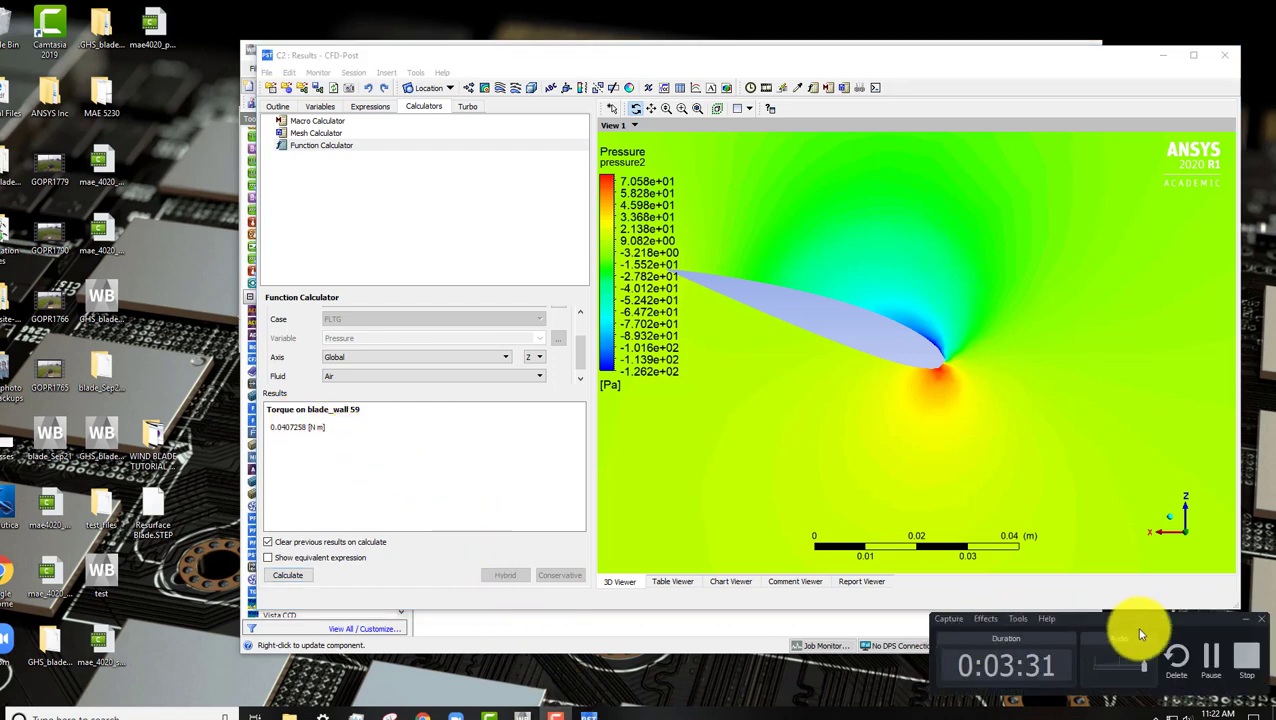